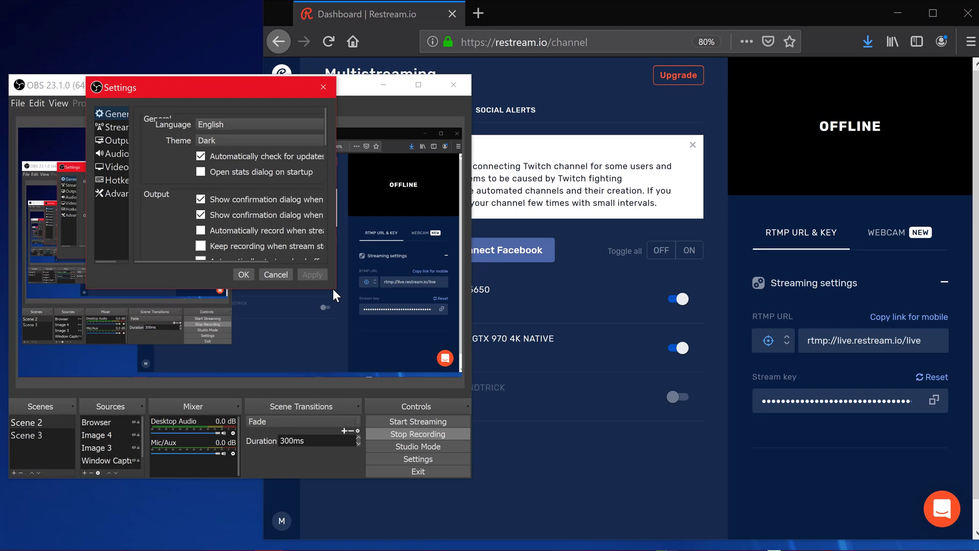
Enlarge the Settings window and review the stream service, server and stream key settings alongside the Restream dashboard.
left_click_drag(336, 289, 548, 505)
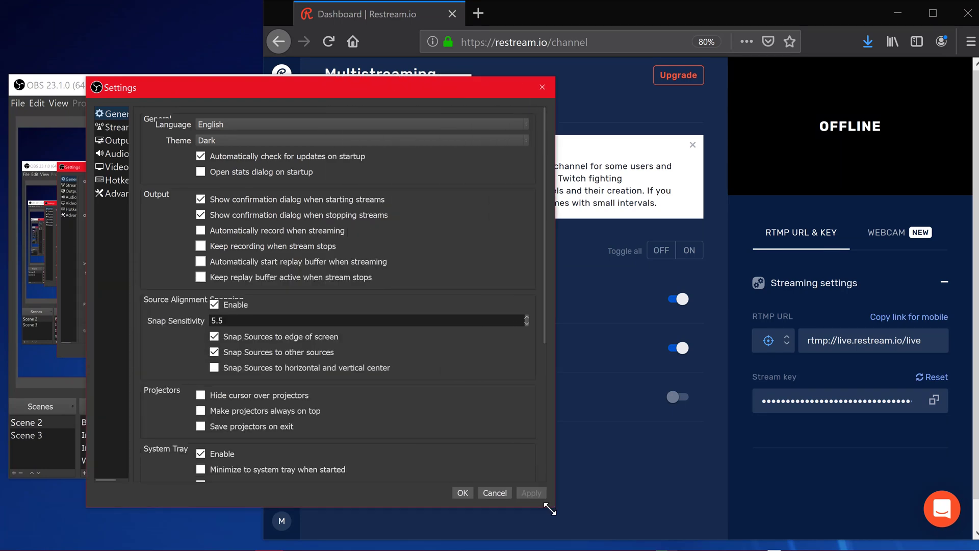
left_click(122, 128)
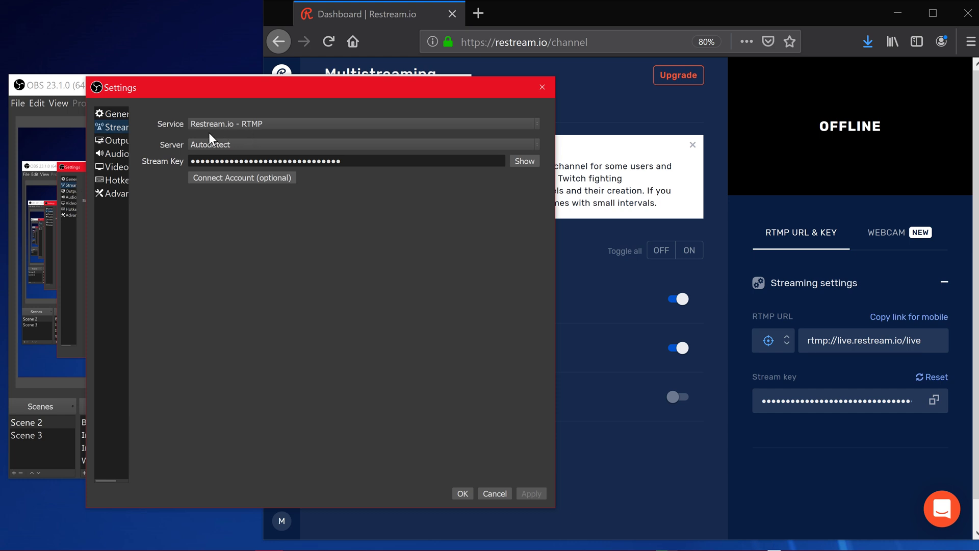
left_click(638, 453)
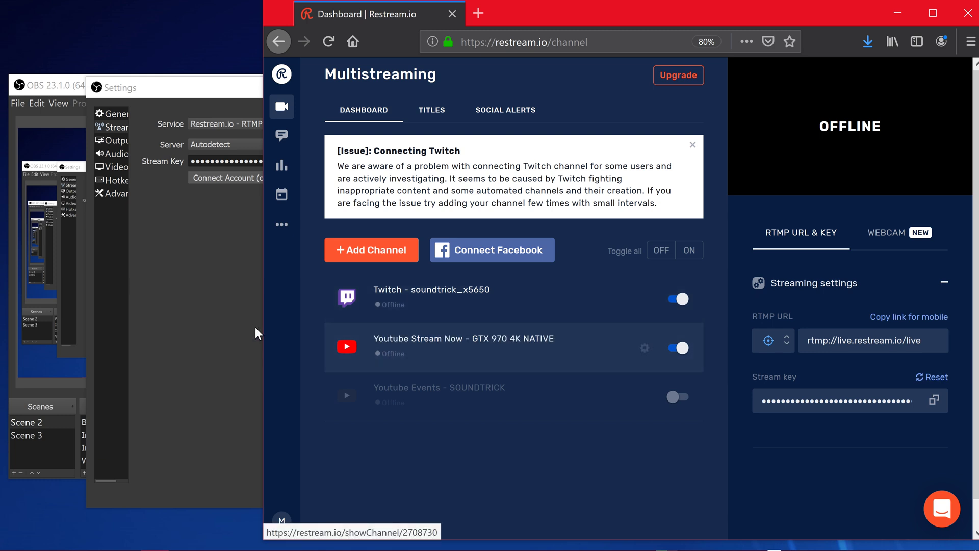
left_click(217, 254)
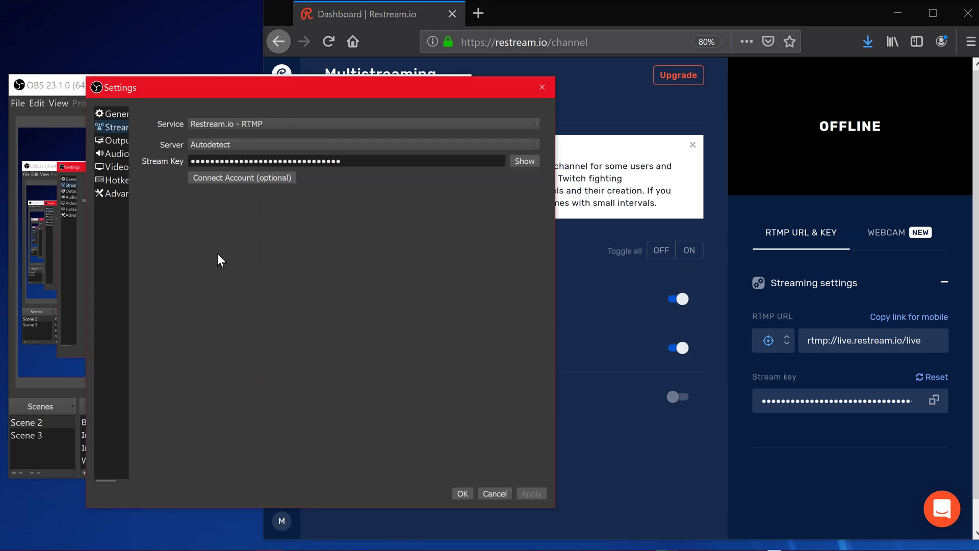
Review the streaming bitrate in the output settings and the resolution and frame rate in the video settings, and close Settings.
left_click(120, 141)
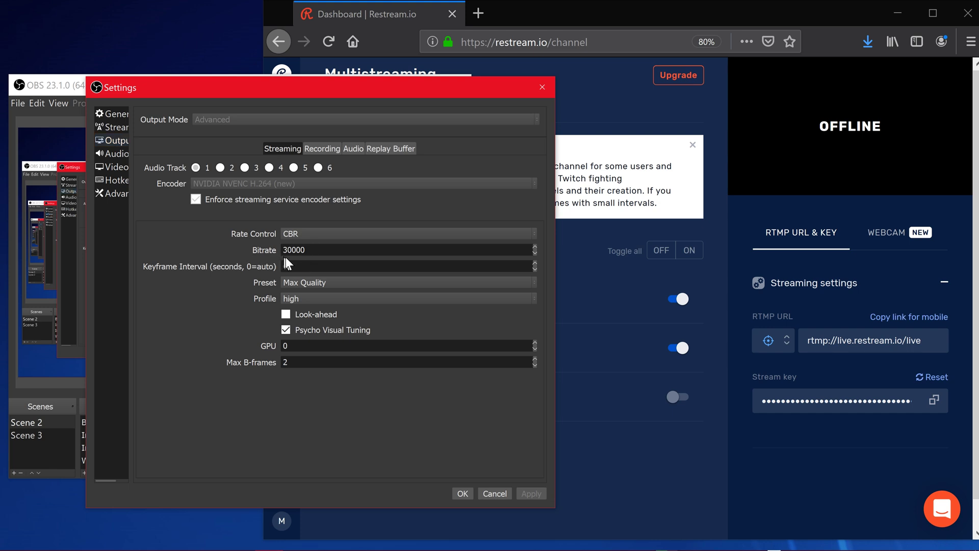
left_click_drag(308, 251, 265, 256)
left_click(114, 171)
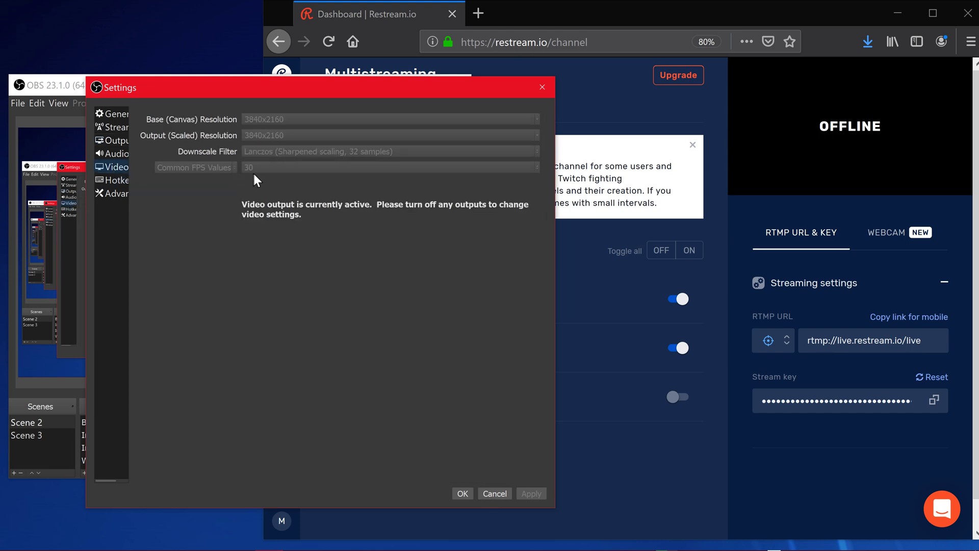
left_click(456, 491)
Start the OBS stream, confirm it, and bring up the Restream dashboard with OBS out of the way.
left_click(424, 419)
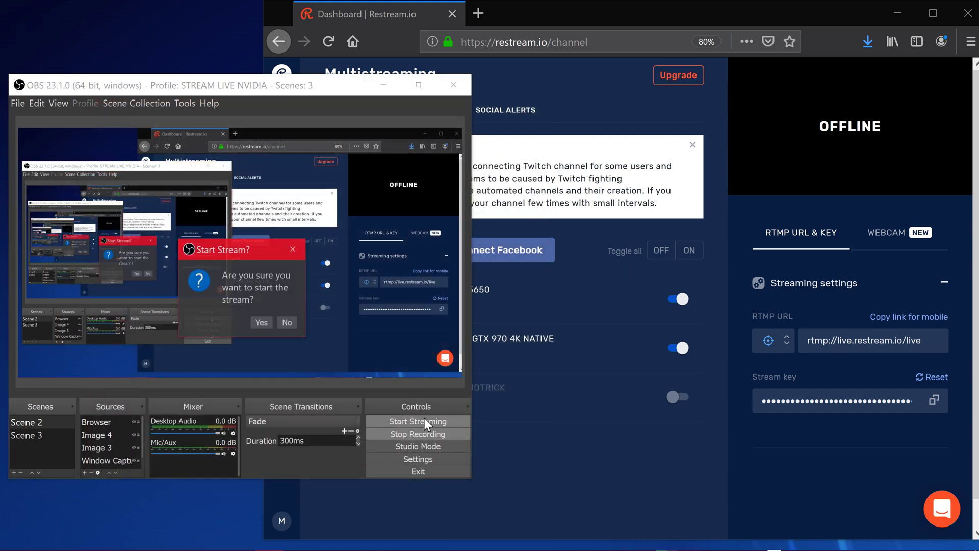
left_click(262, 323)
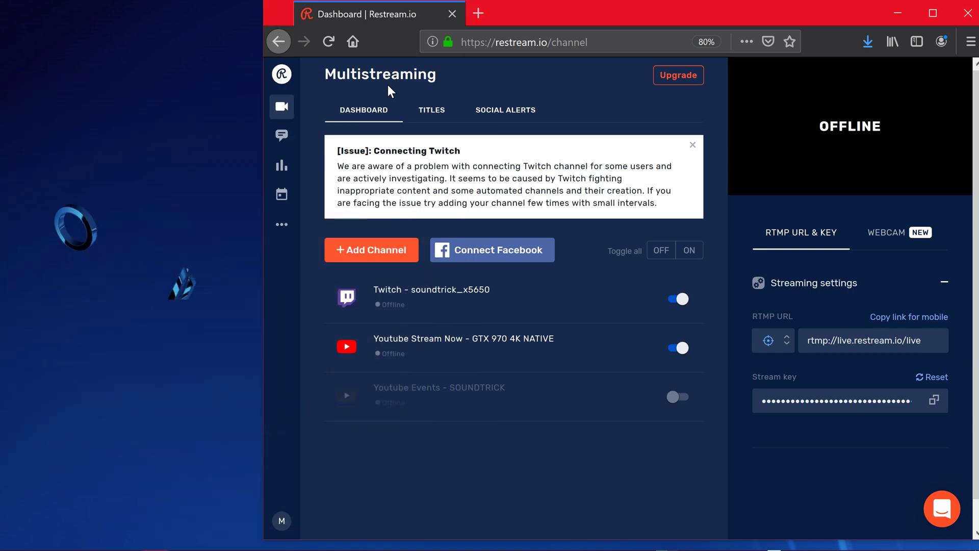
left_click(387, 85)
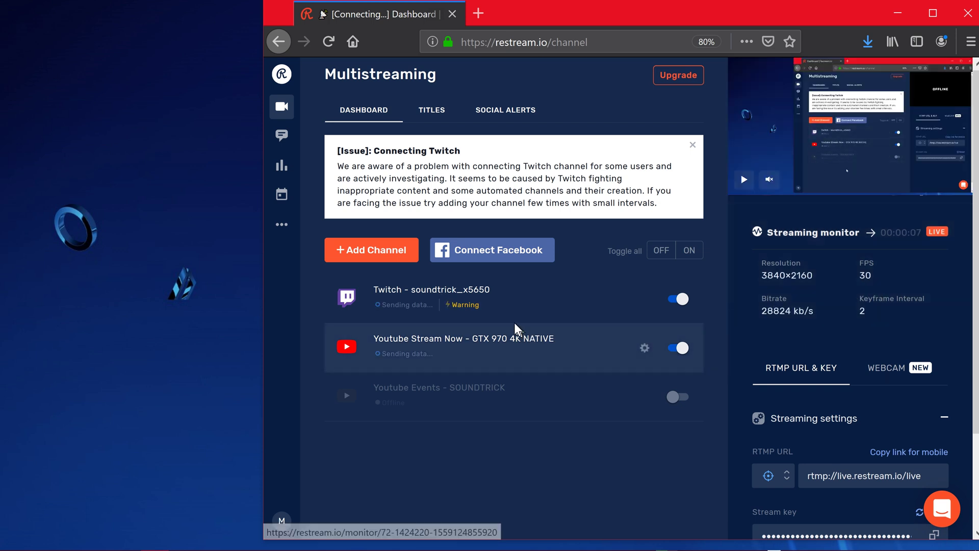
Check the Twitch channel's warning on the dashboard, and view its channel page in a new tab before closing it.
mouse_move(465, 306)
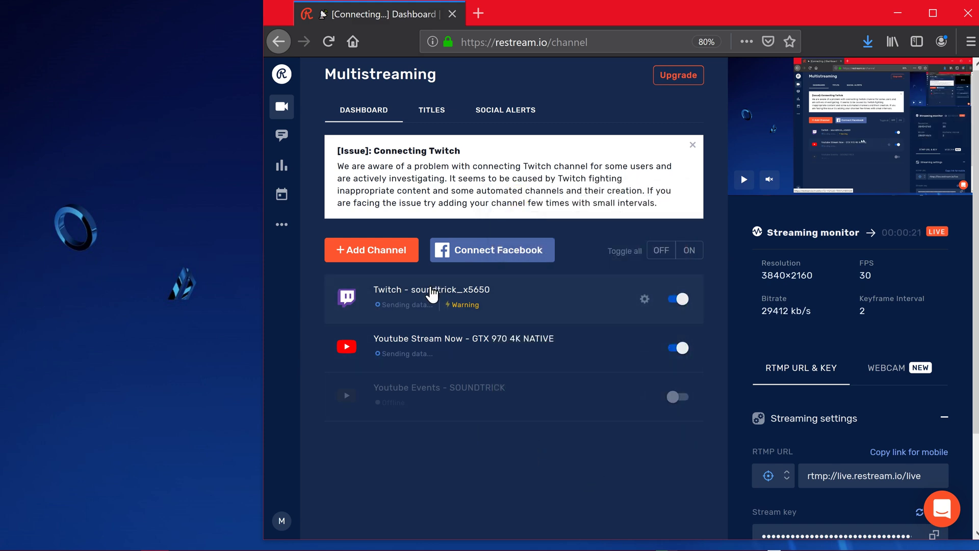
middle_click(431, 293)
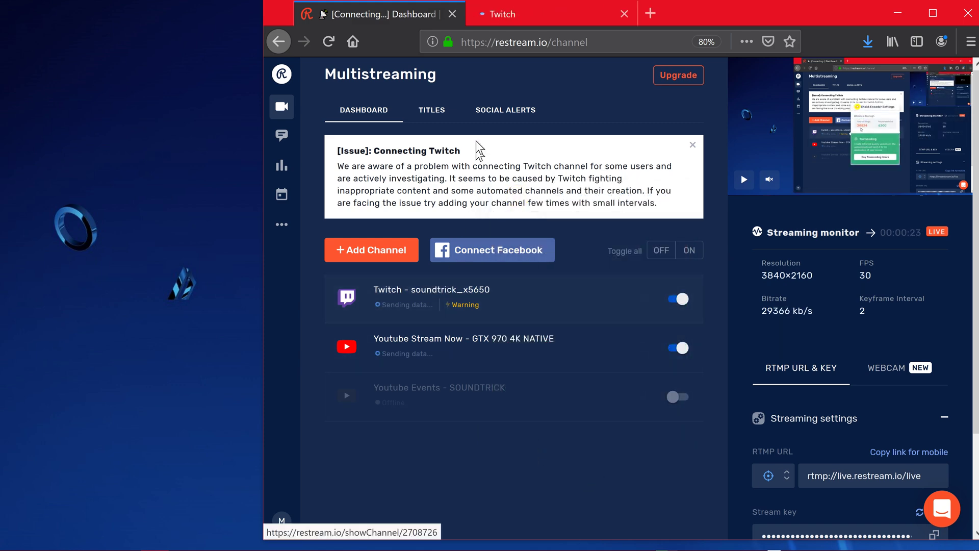
left_click(491, 12)
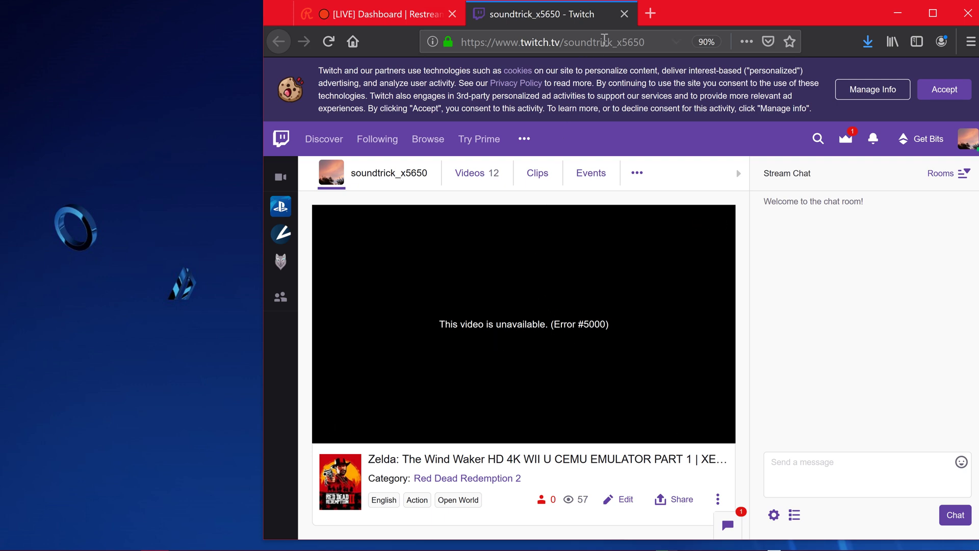
left_click(624, 13)
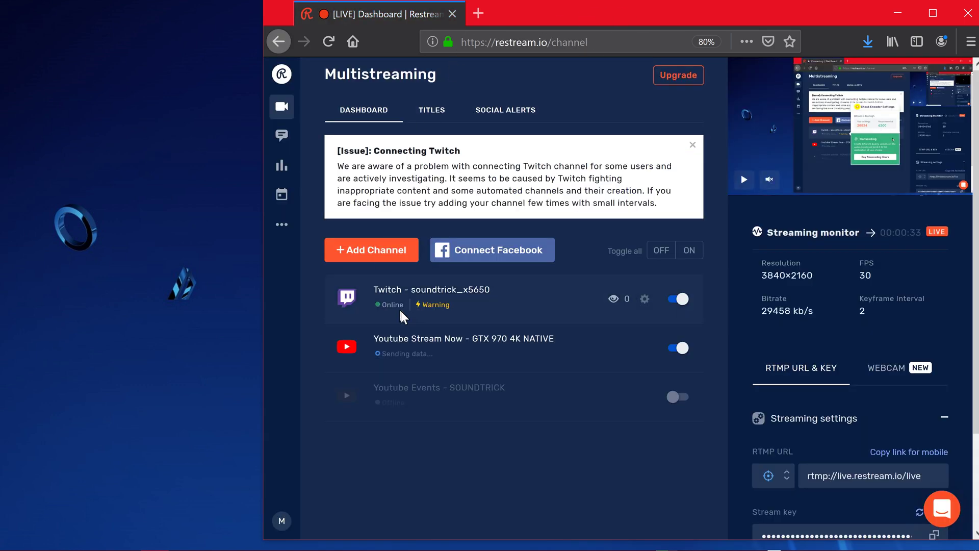
Reopen the Twitch channel page from the dashboard and copy its web address.
left_click(425, 294)
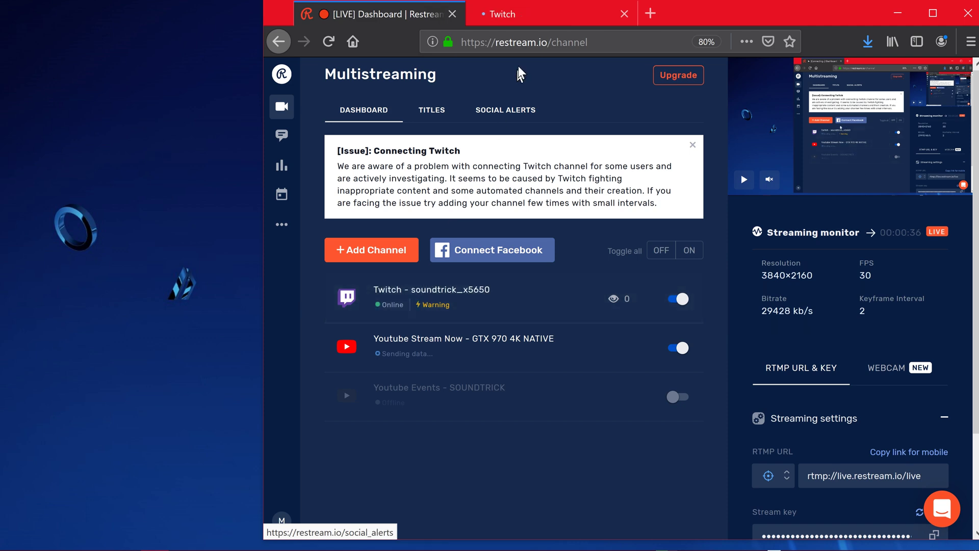
left_click(529, 11)
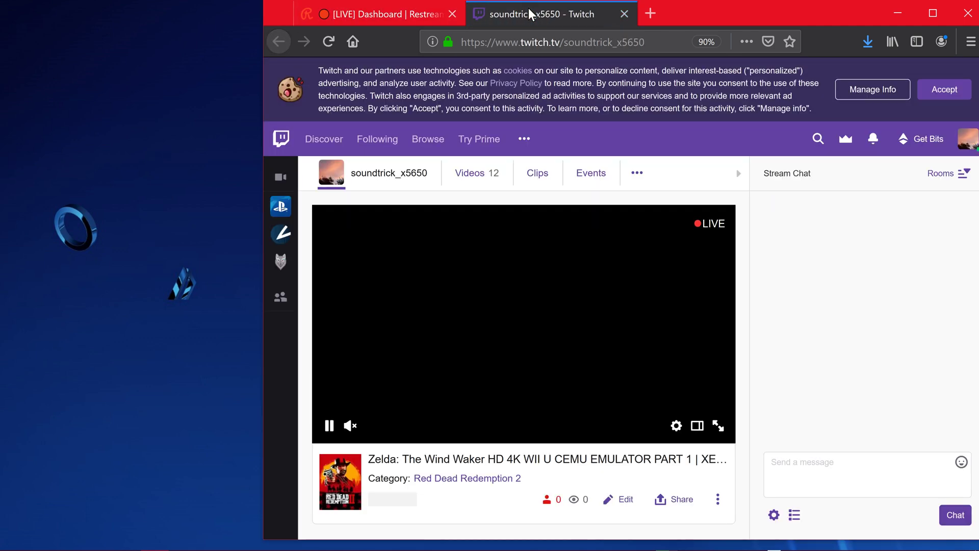
left_click(533, 43)
right_click(533, 44)
left_click(545, 79)
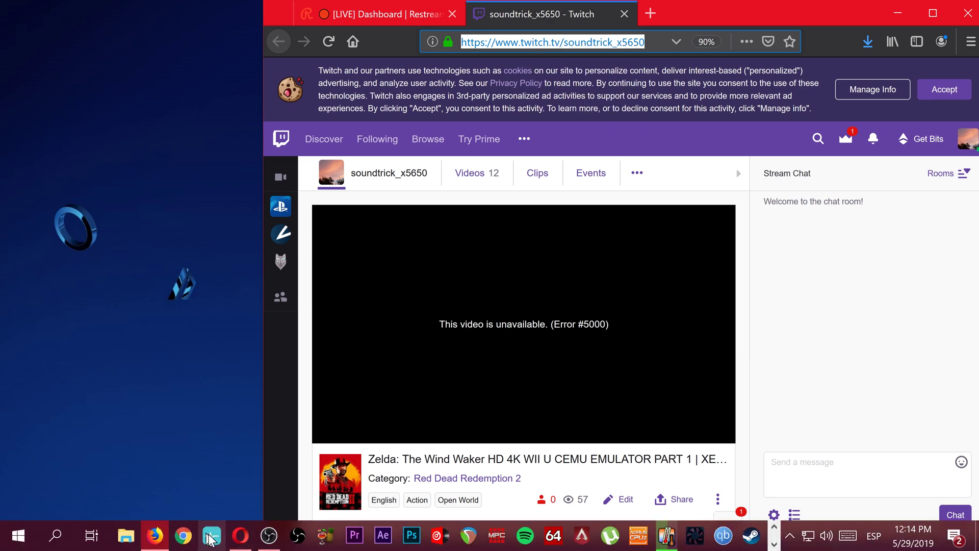
Load the copied Twitch channel address in Opera to check the live video, and close the browser.
left_click(241, 535)
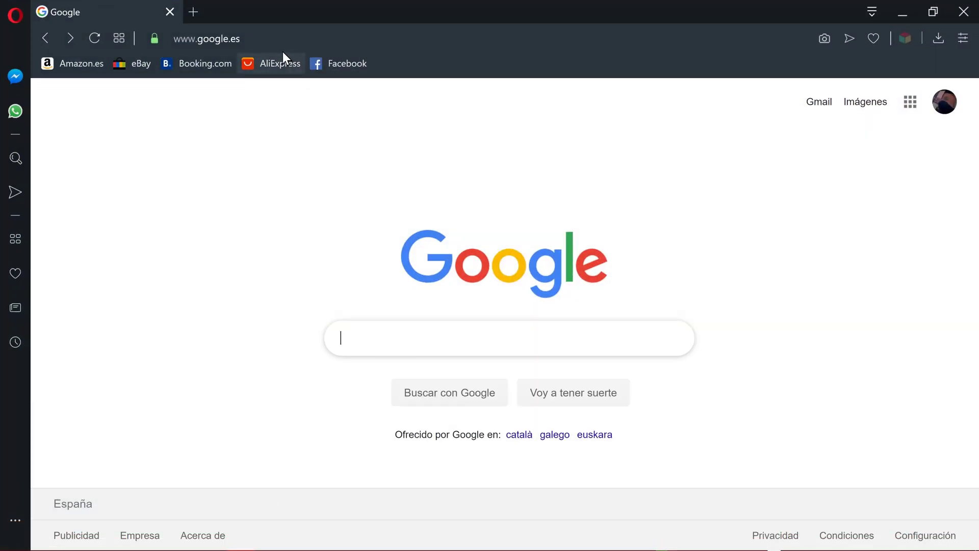
left_click(280, 39)
right_click(279, 41)
left_click(301, 105)
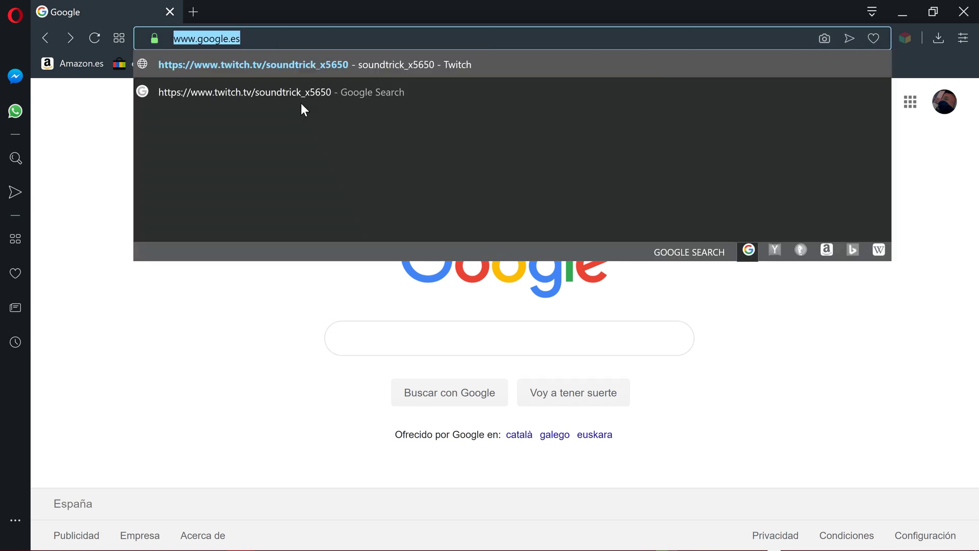
key("Return")
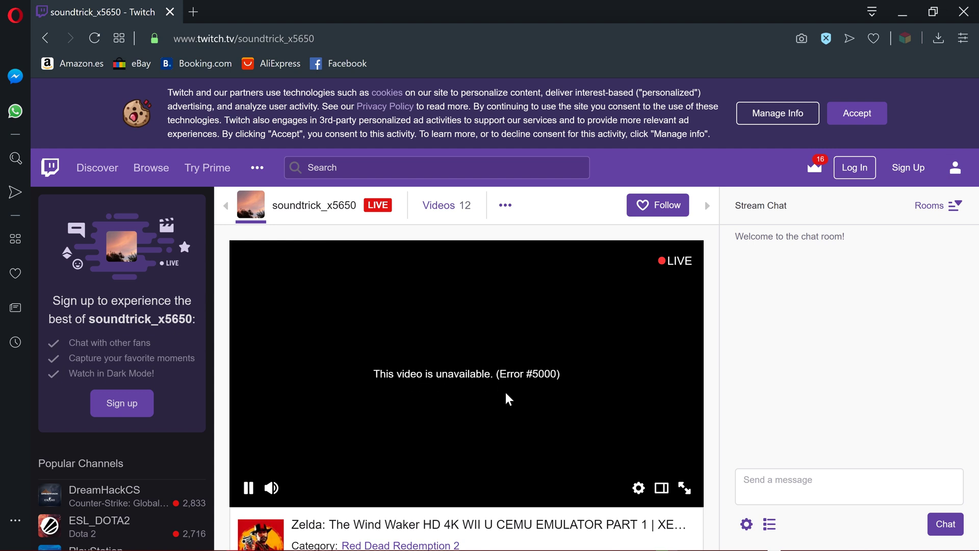
left_click(963, 11)
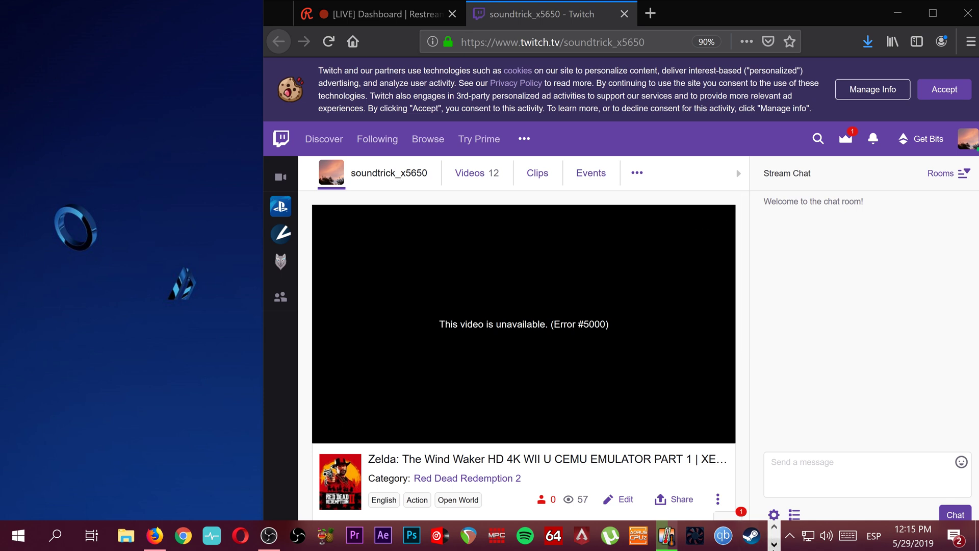
Switch to Microsoft Edge and load the copied Twitch channel address.
left_click(774, 544)
left_click(692, 535)
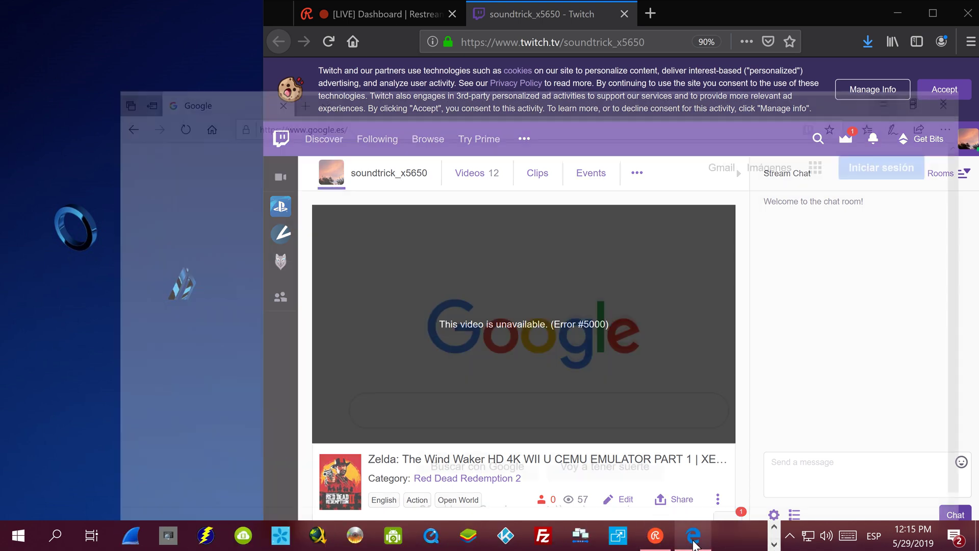
left_click(214, 33)
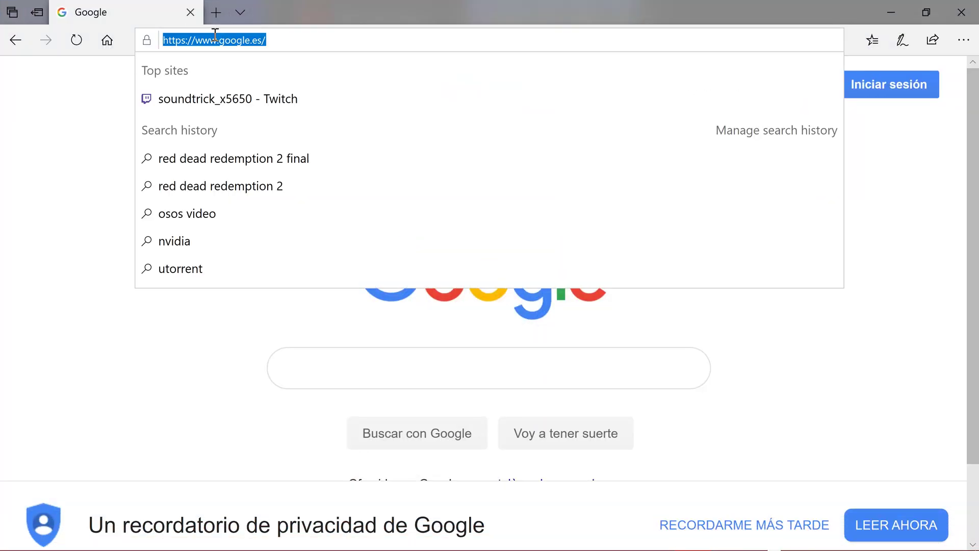
right_click(215, 41)
left_click(235, 99)
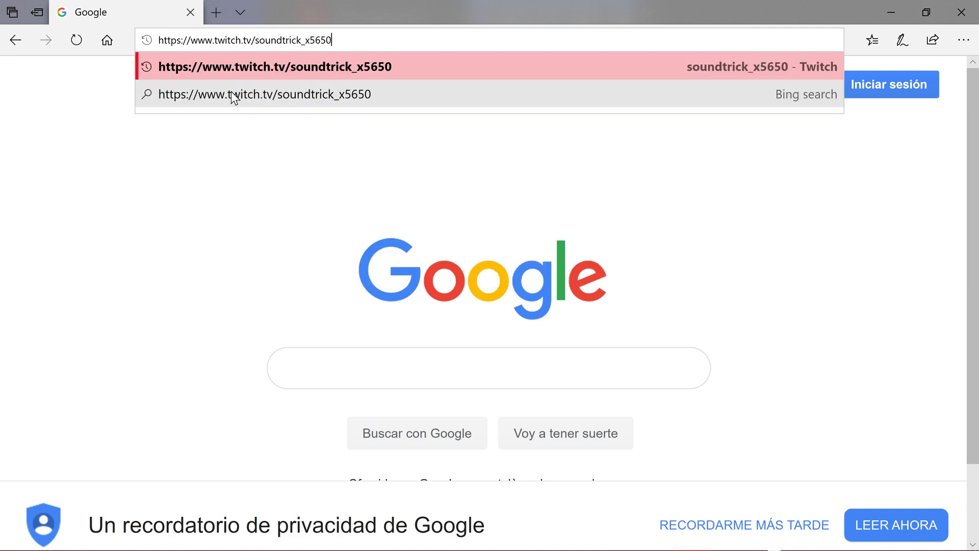
key("Return")
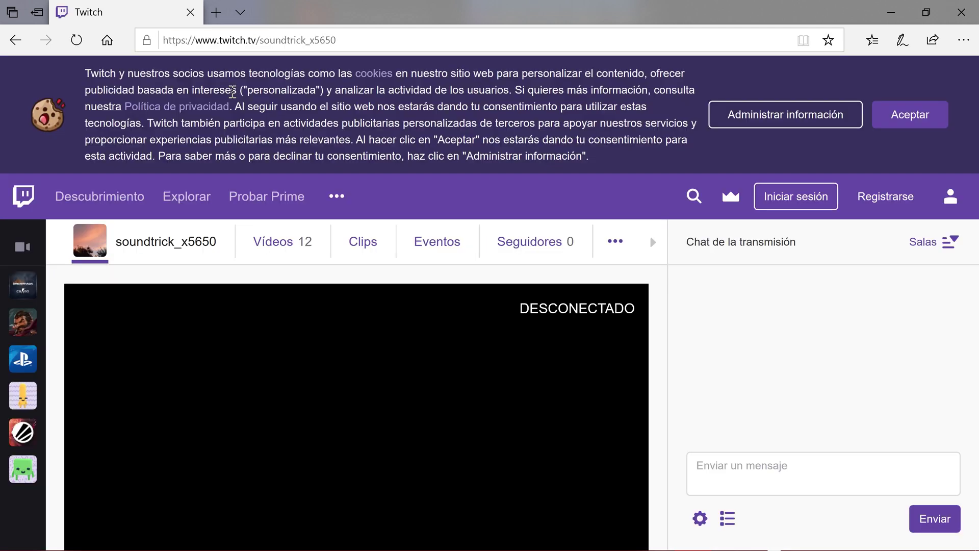
Dismiss the suggested video overlay on the Twitch player to check the live stream, and close Edge.
scroll(221, 300, "down", 1)
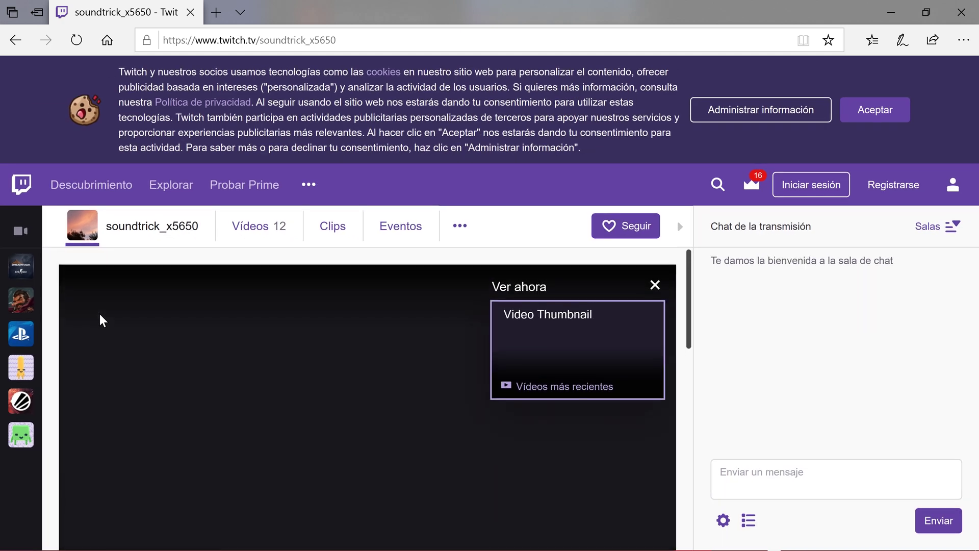
left_click(654, 284)
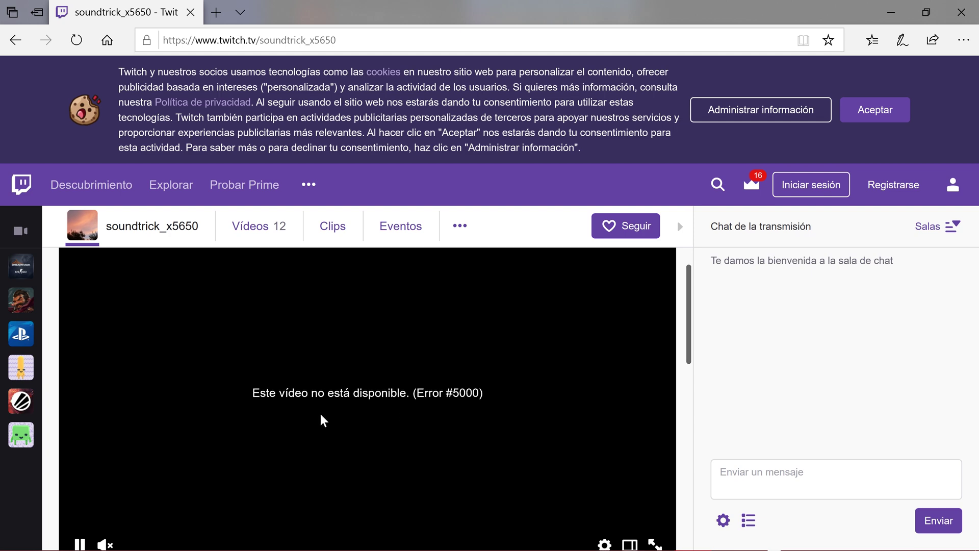
left_click(961, 15)
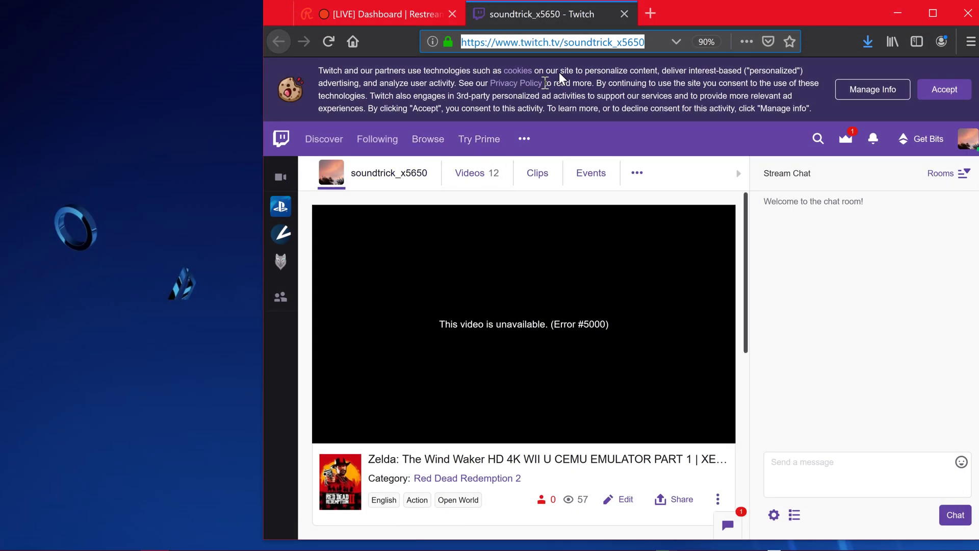
Replace the Twitch tab with the YouTube Stream Now channel from the dashboard, play its live video, and close that tab.
left_click(624, 14)
middle_click(409, 341)
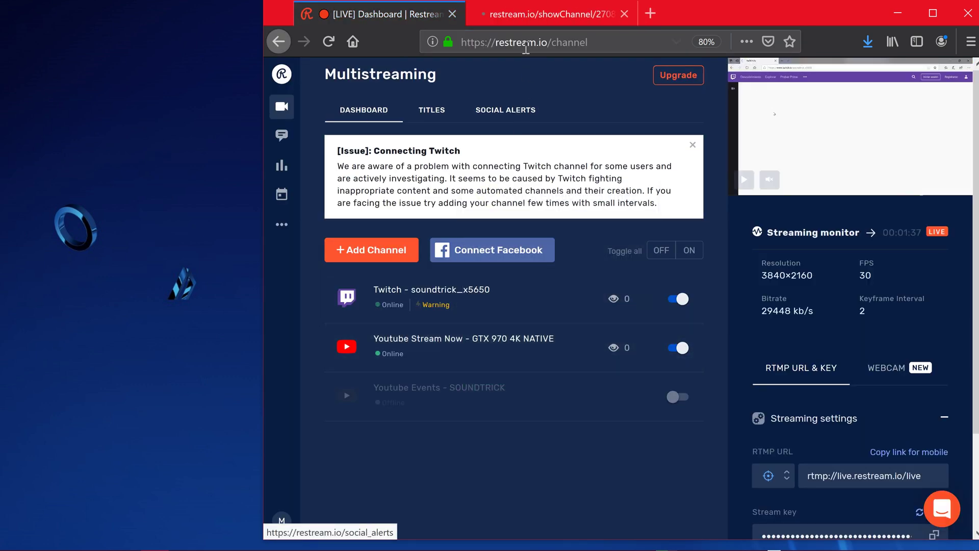
left_click(525, 11)
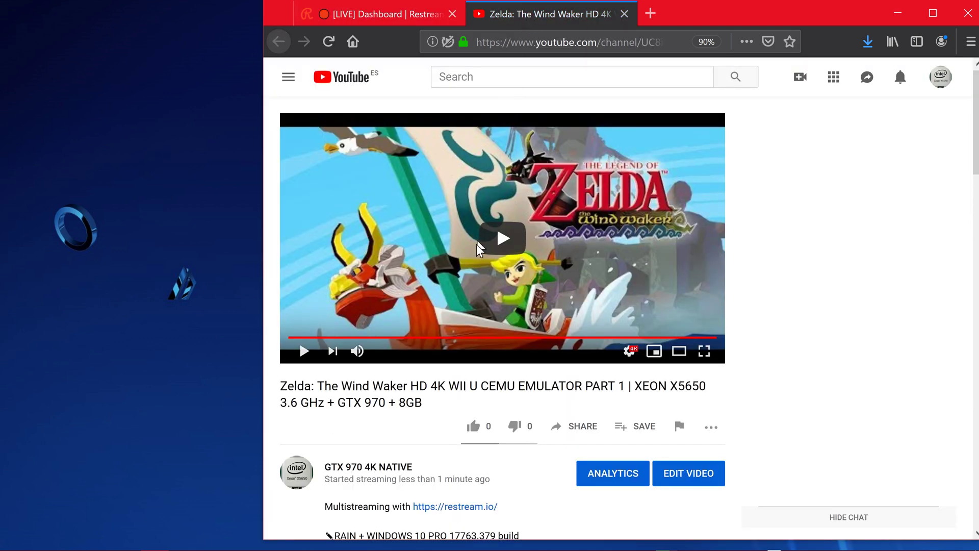
left_click(501, 239)
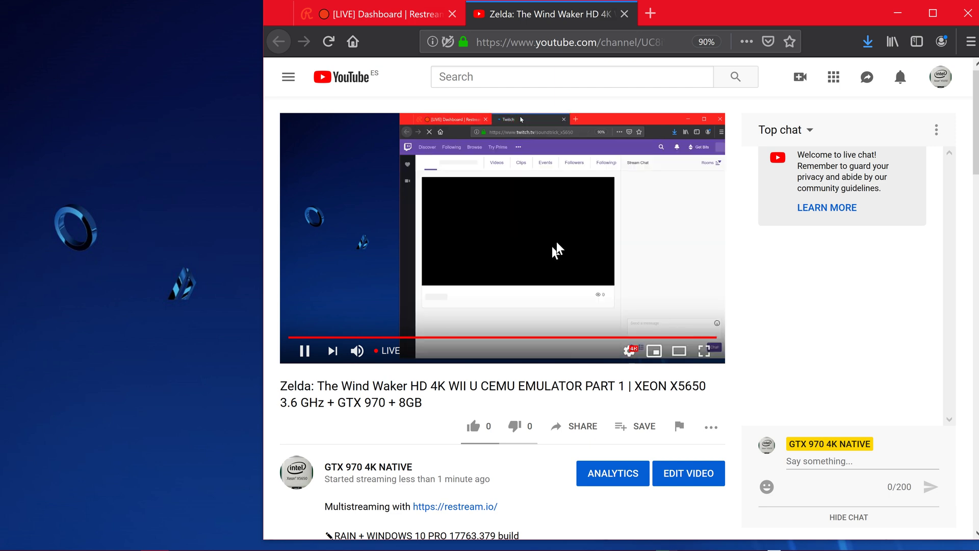
left_click(624, 14)
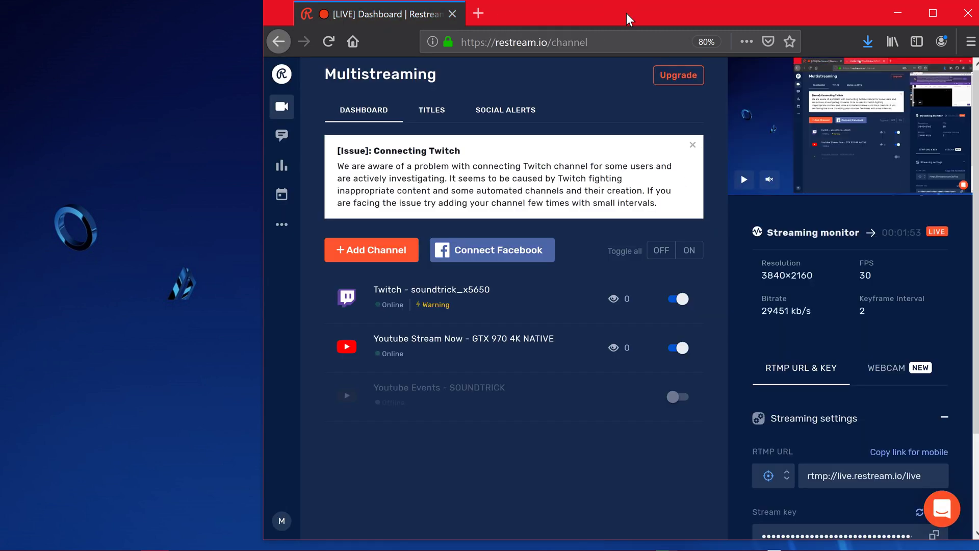
Recheck the Twitch channel's live page from the dashboard, close it, and inspect the channel's warning again.
left_click(400, 298)
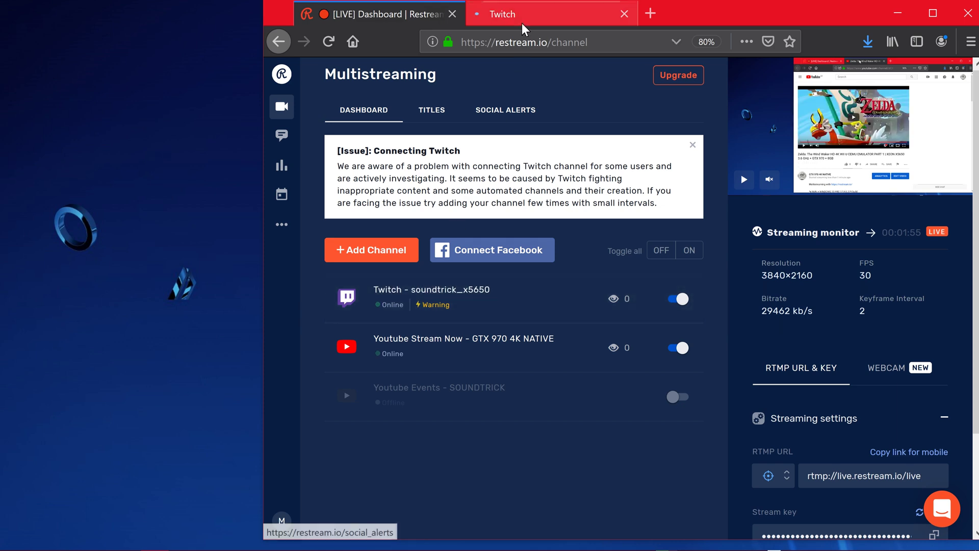
left_click(521, 16)
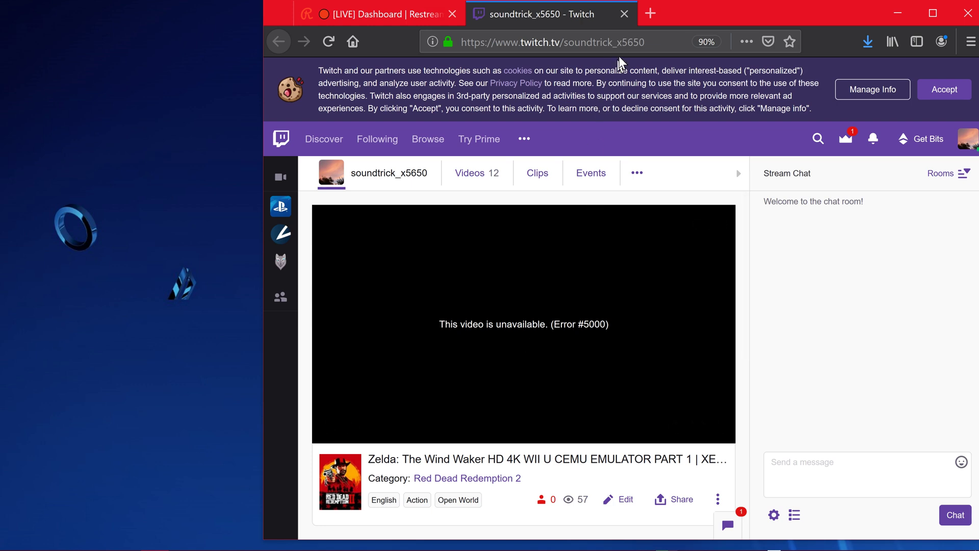
left_click(626, 16)
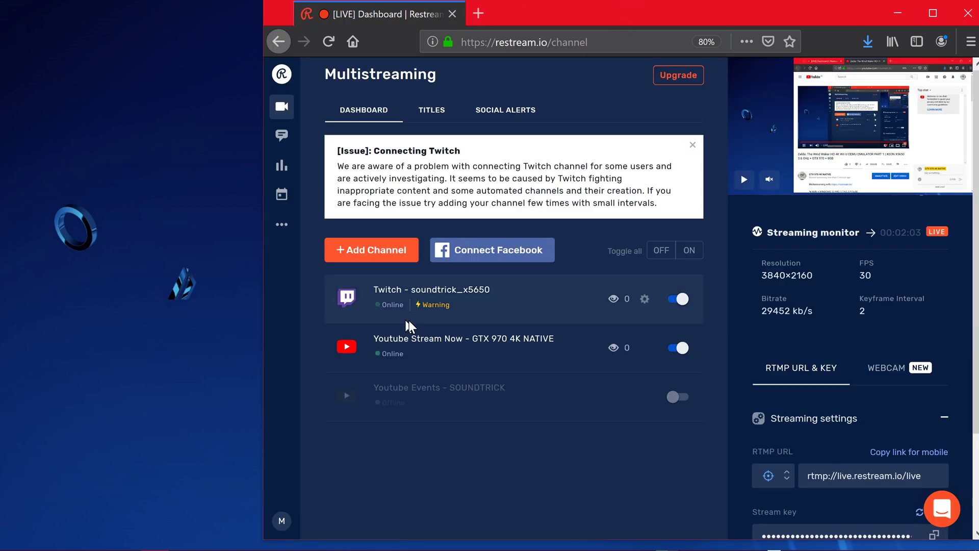
mouse_move(435, 306)
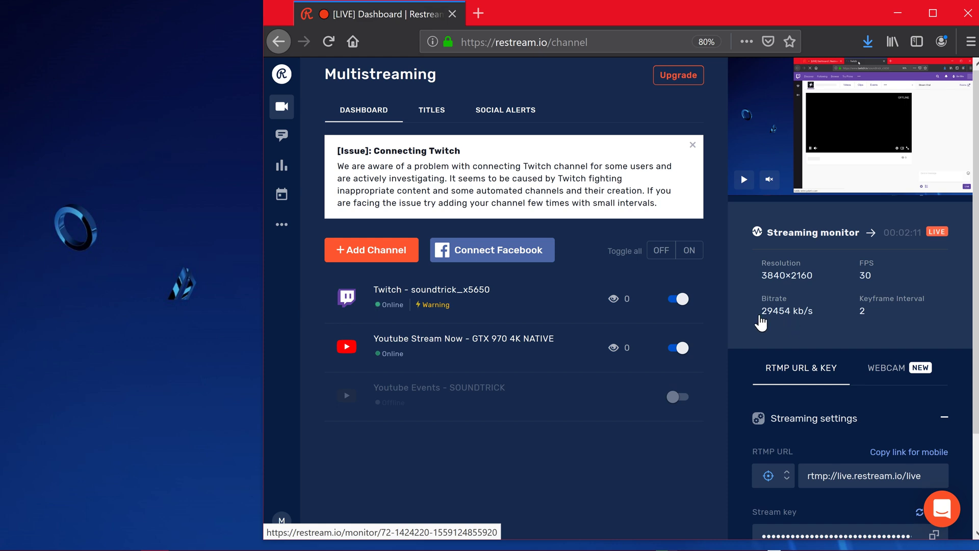
Switch to OBS and stop the running stream with the discard delay option.
mouse_move(231, 547)
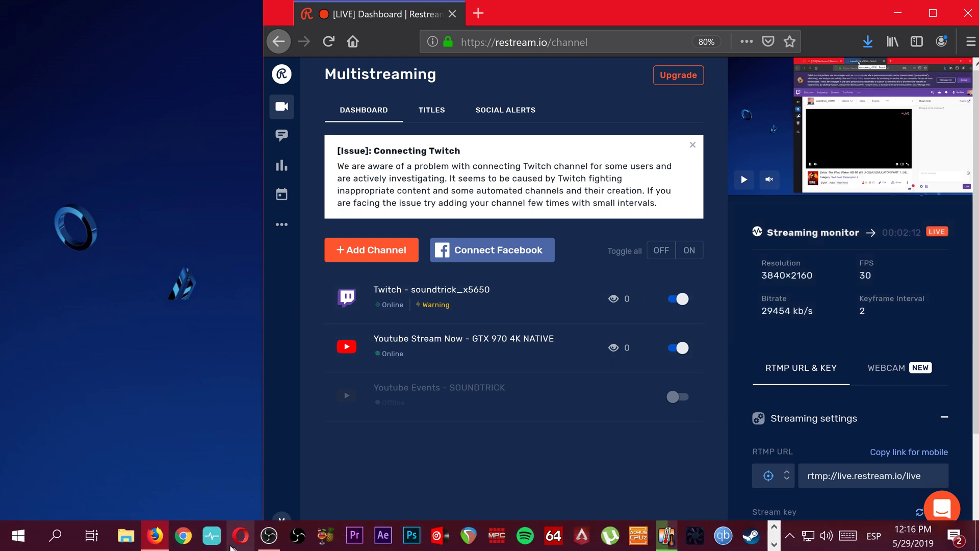
left_click(269, 535)
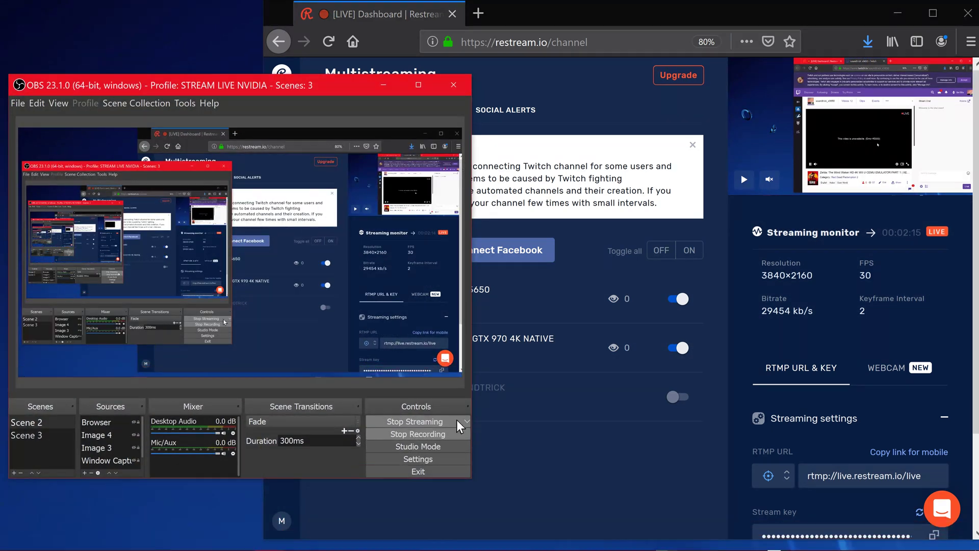
left_click(464, 419)
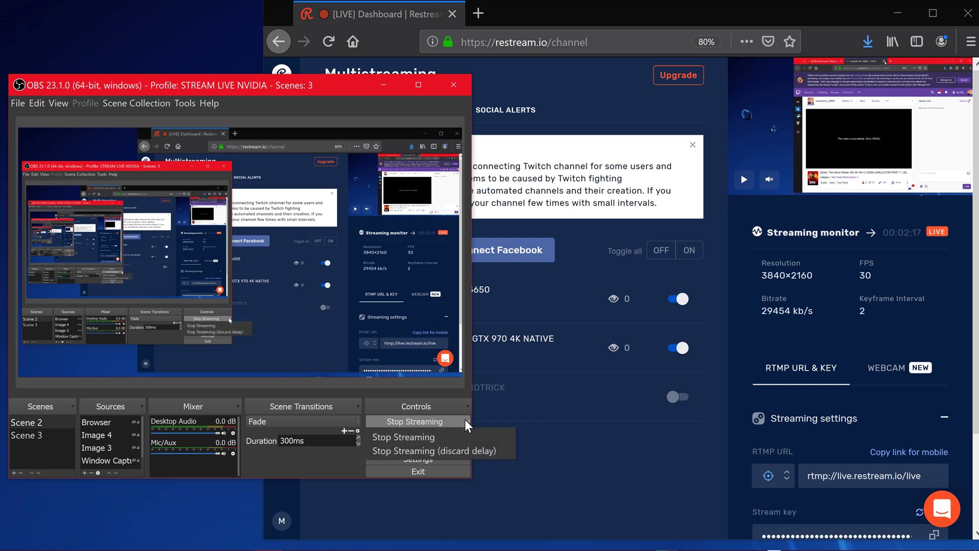
left_click(461, 447)
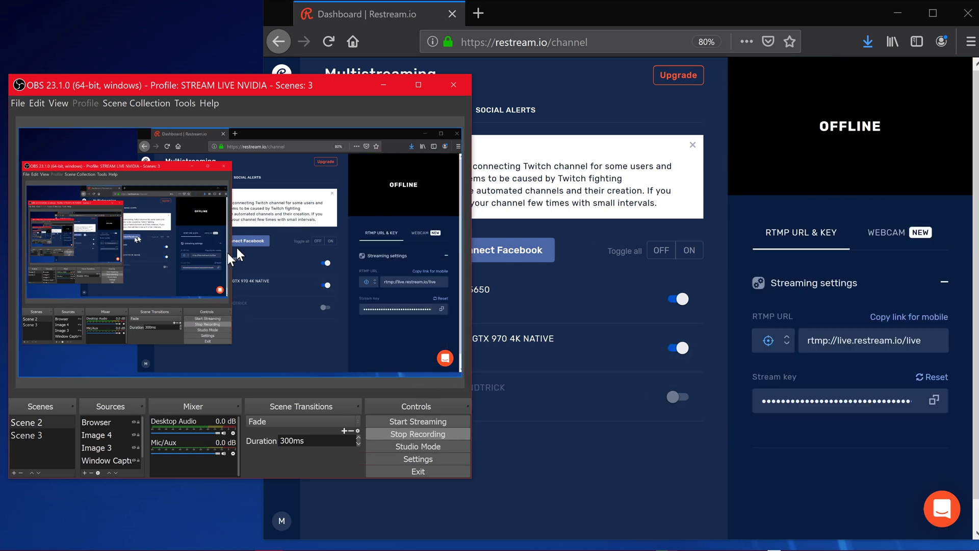
Shrink the OBS window and reposition it so the Restream channel list is mostly uncovered.
left_click_drag(197, 86, 218, 114)
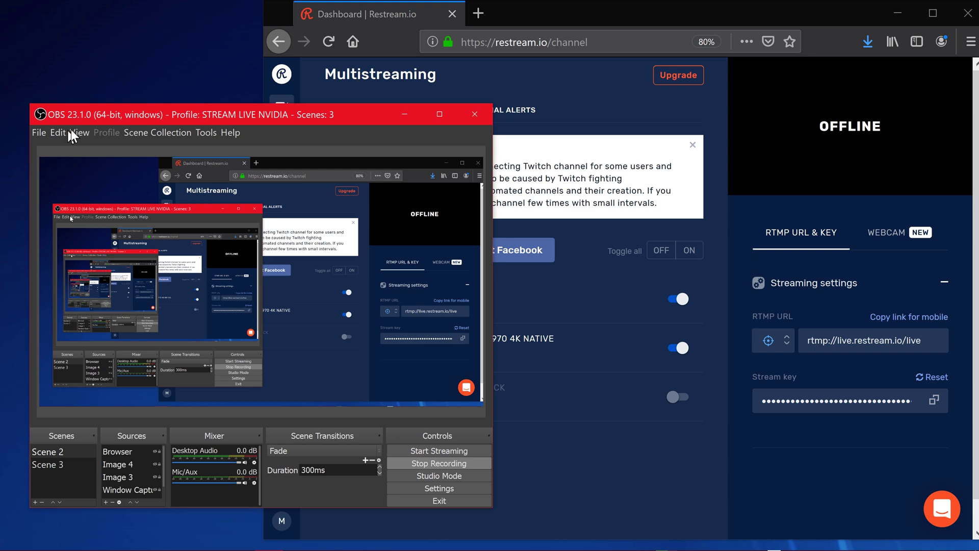
left_click_drag(112, 104, 147, 268)
left_click_drag(211, 281, 77, 99)
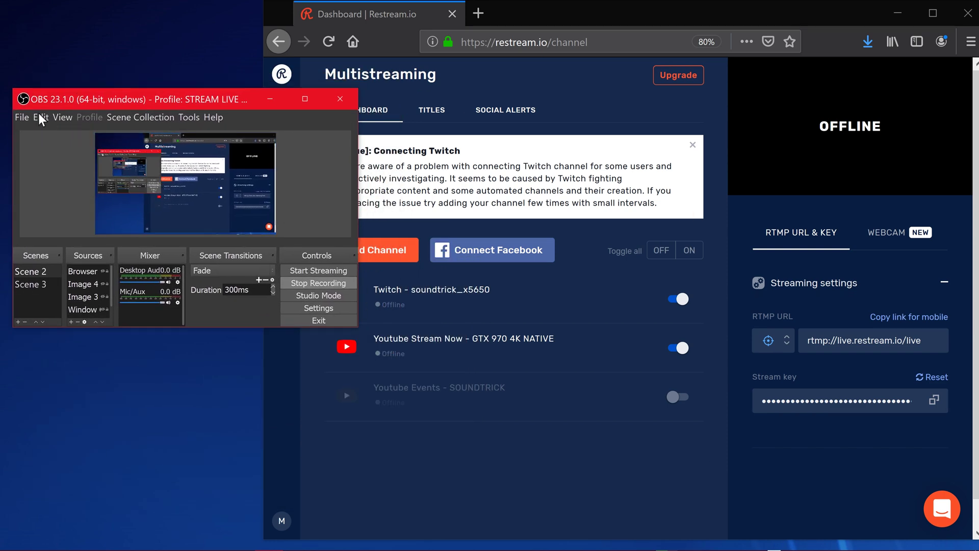
In the OBS streaming output settings, set the bitrate to 6200 and save the change.
left_click(23, 117)
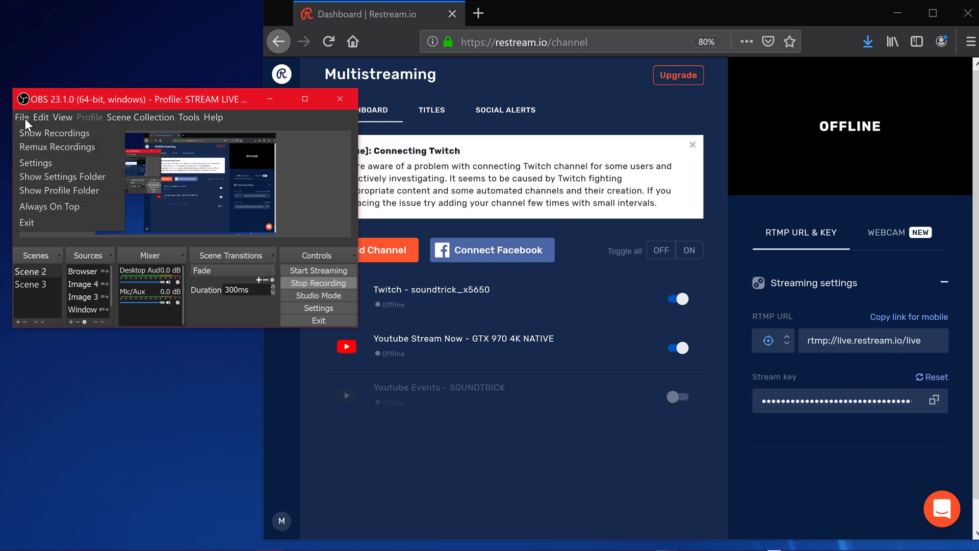
left_click(56, 164)
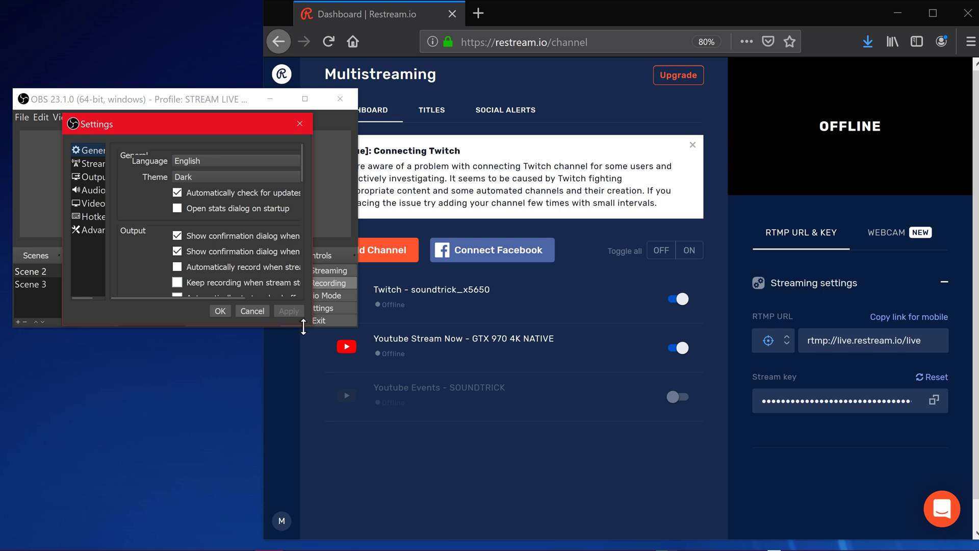
left_click_drag(304, 325, 530, 502)
left_click(95, 177)
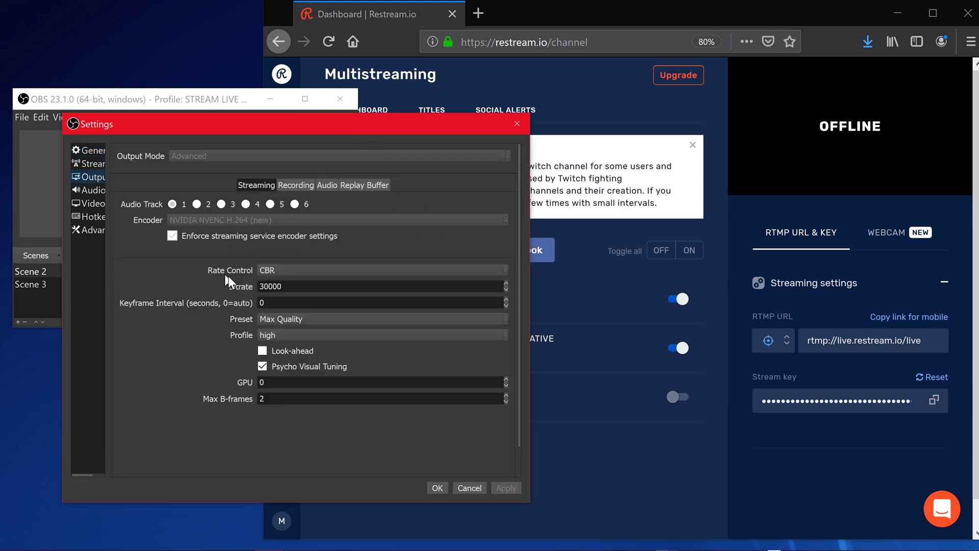
left_click_drag(309, 290, 229, 280)
type("6200")
left_click(439, 486)
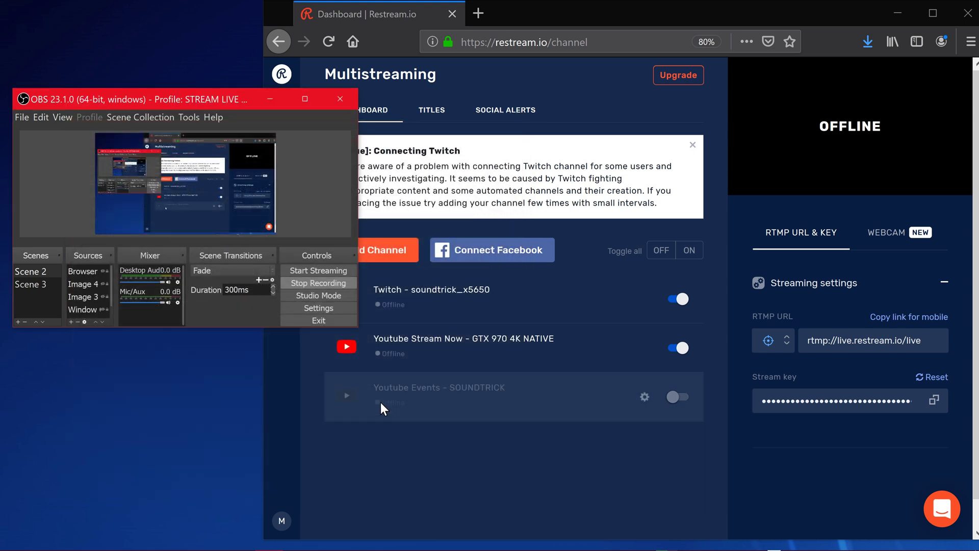
Start streaming from OBS again, confirm the start, and minimize the OBS window.
left_click(420, 469)
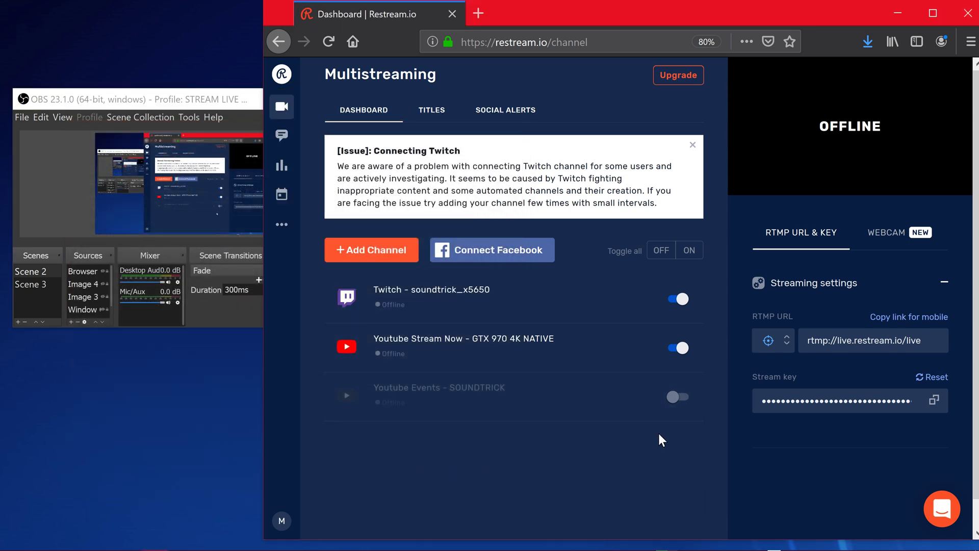
left_click(240, 314)
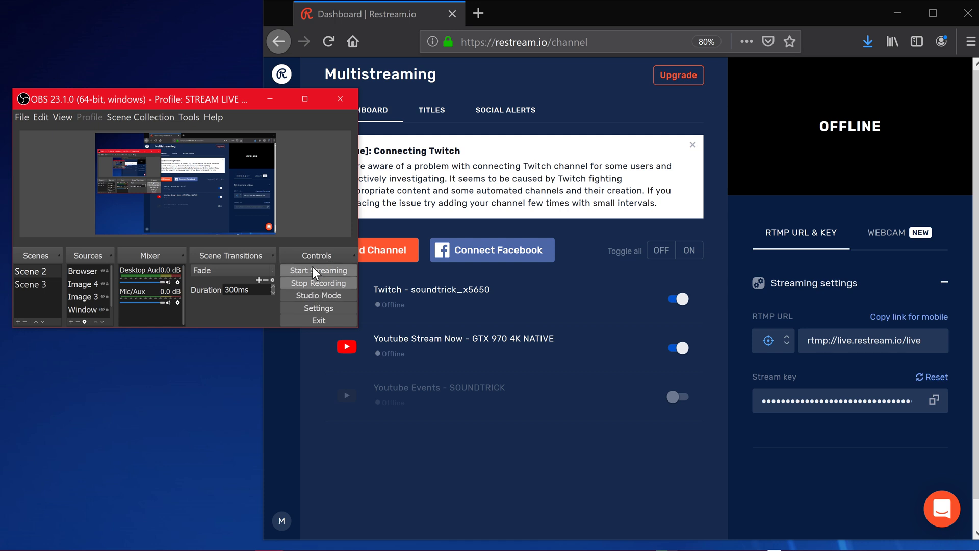
left_click(312, 266)
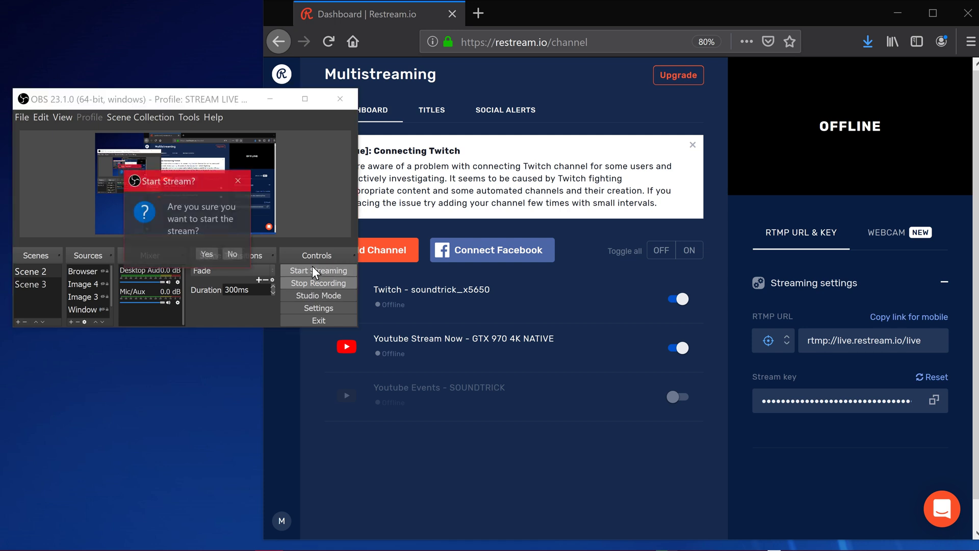
left_click(209, 254)
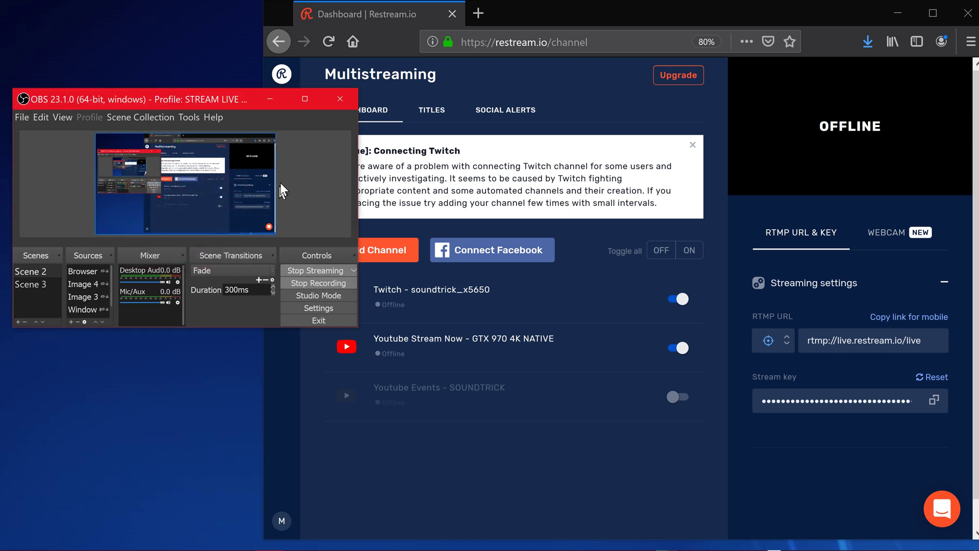
left_click(271, 99)
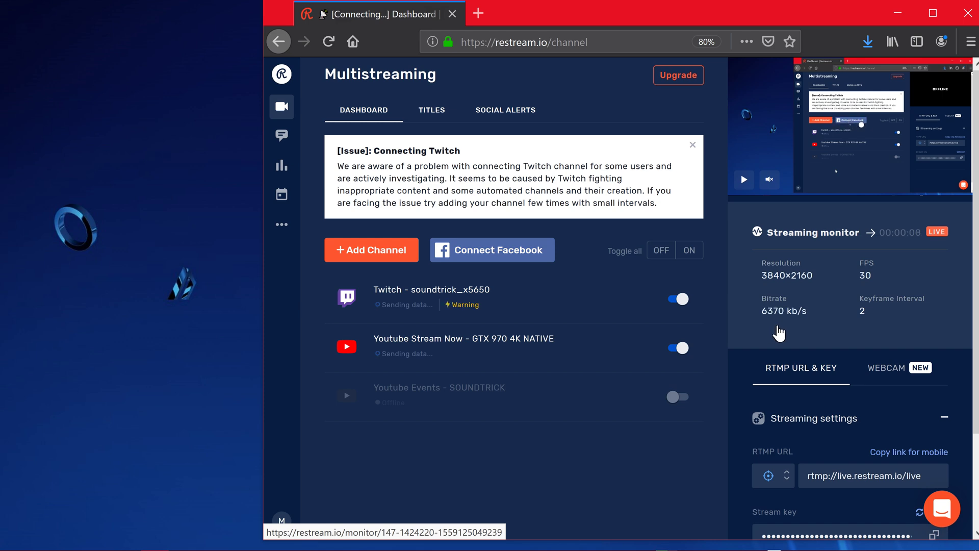
Open the Twitch channel's live page from the dashboard twice to check playback, closing its tab each time.
mouse_move(463, 308)
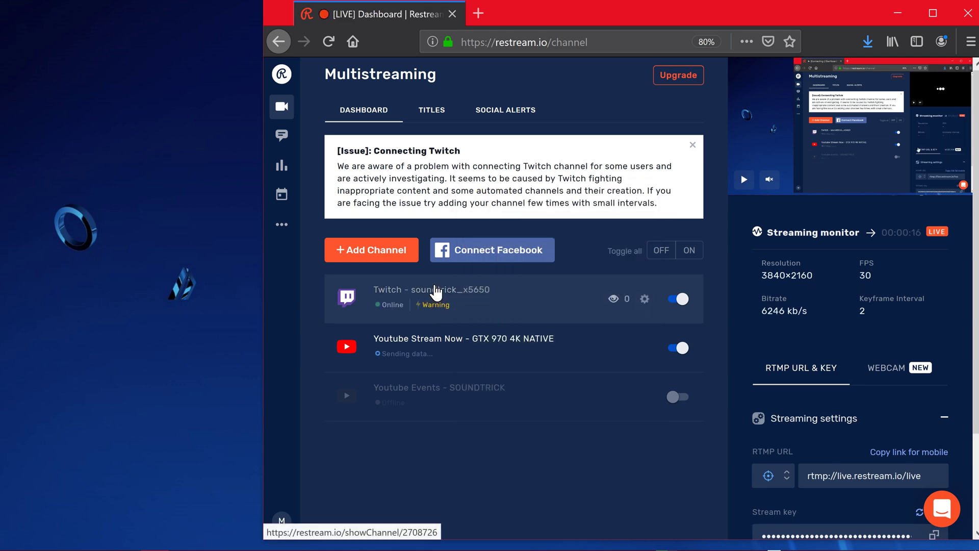
middle_click(436, 291)
left_click(522, 14)
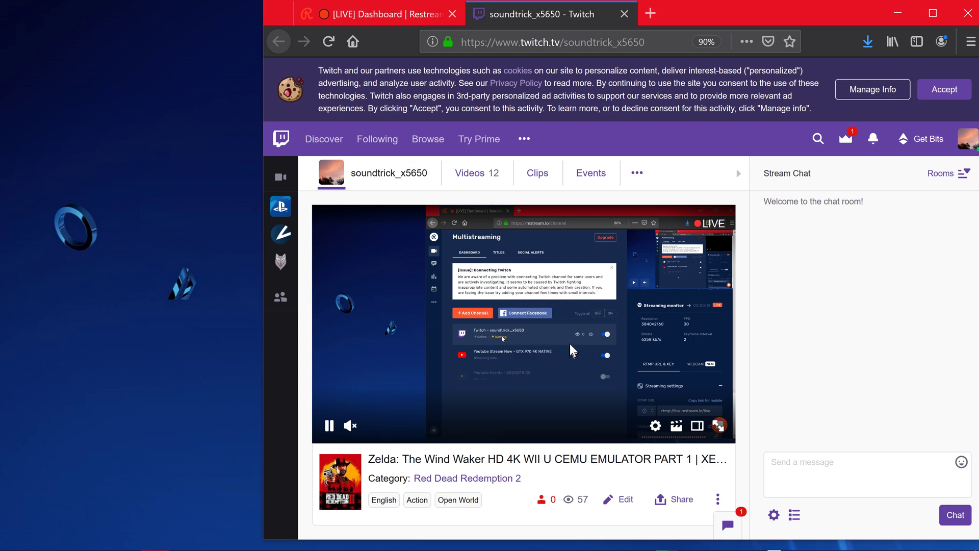
left_click(628, 15)
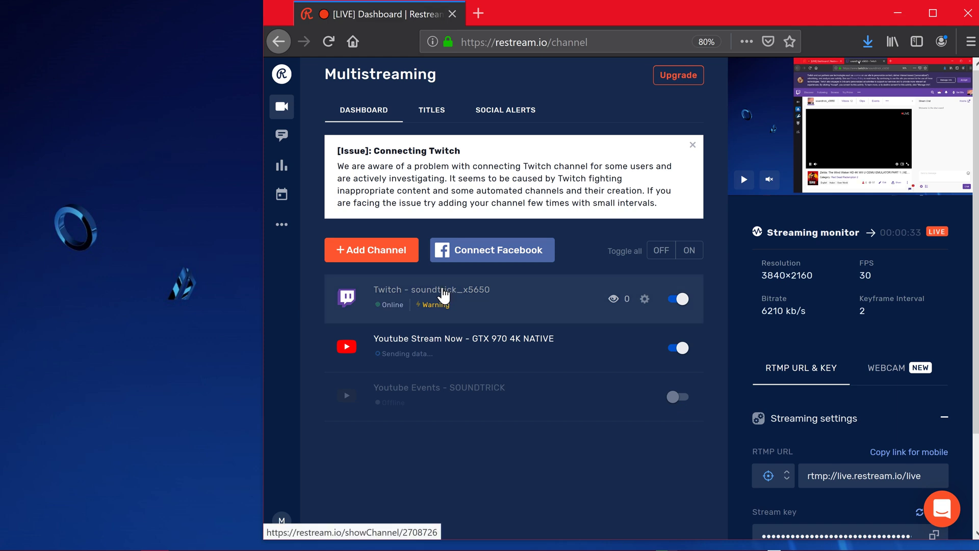
middle_click(444, 295)
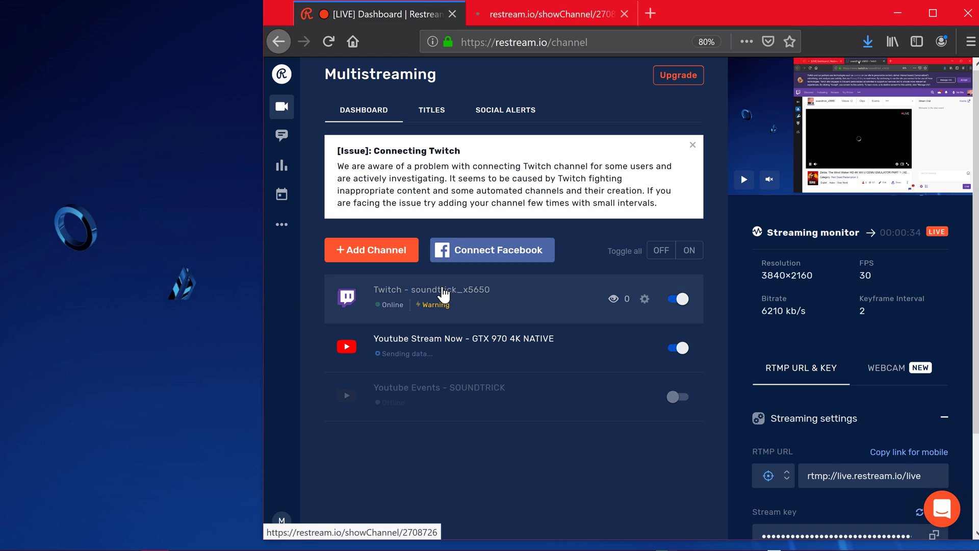
left_click(528, 9)
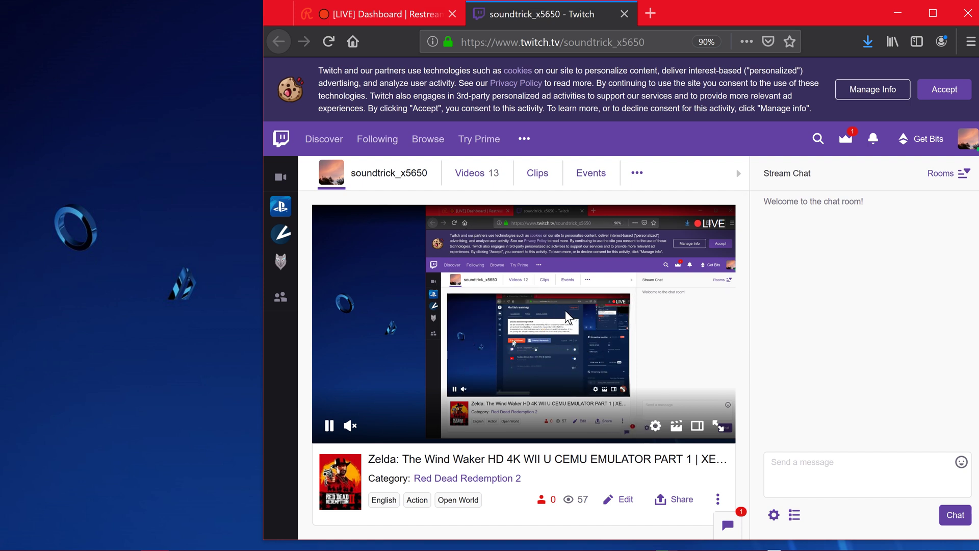
left_click(624, 13)
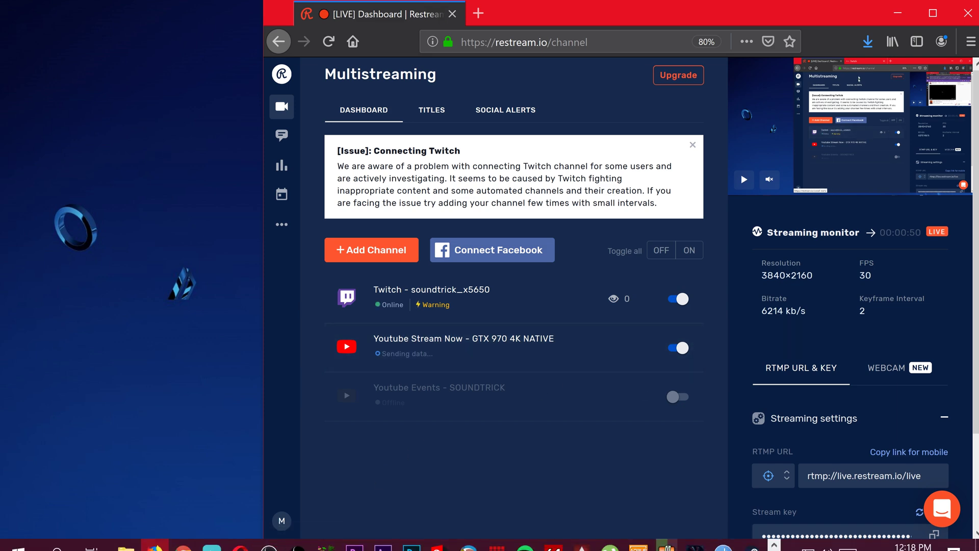
Bring up the OBS streaming output settings and enlarge the dialog to review the encoder values.
left_click(269, 546)
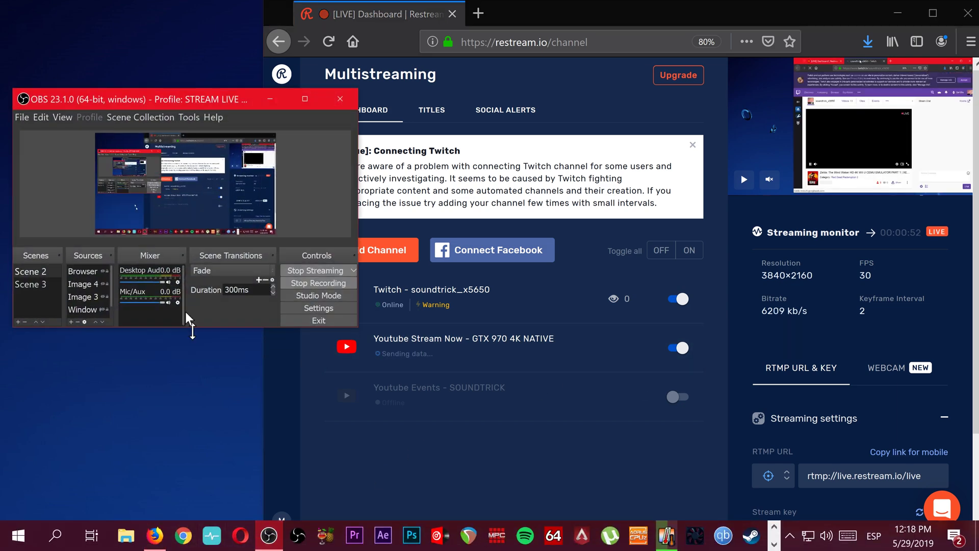
left_click(24, 118)
left_click(32, 161)
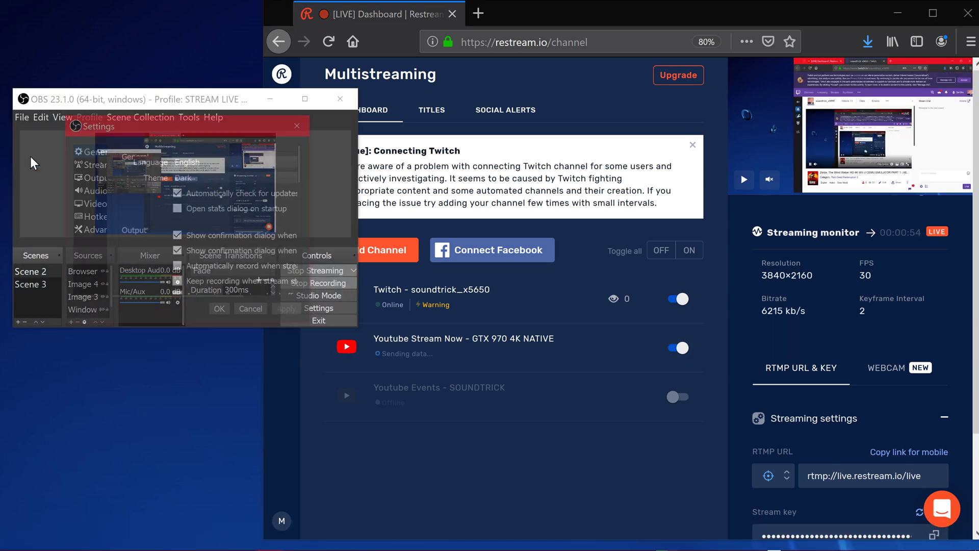
left_click(91, 164)
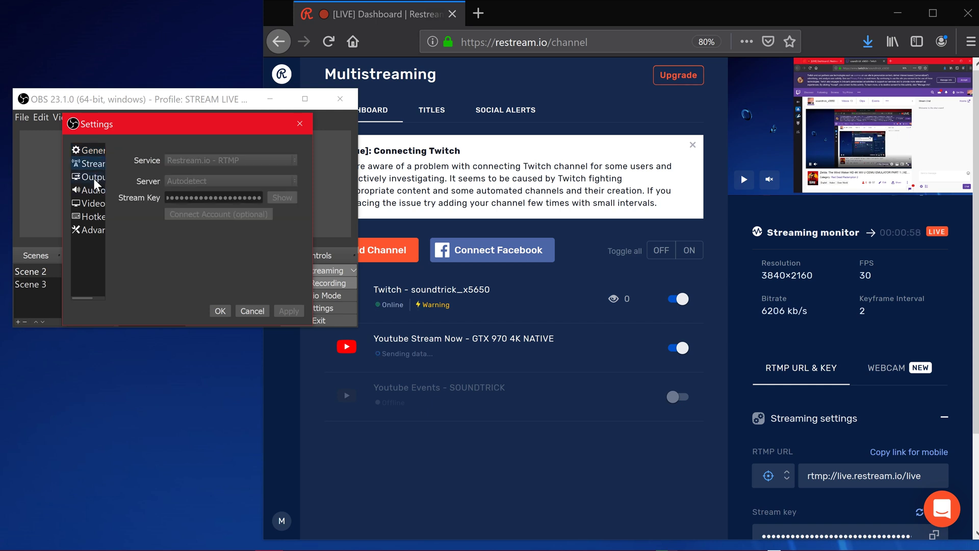
left_click(94, 177)
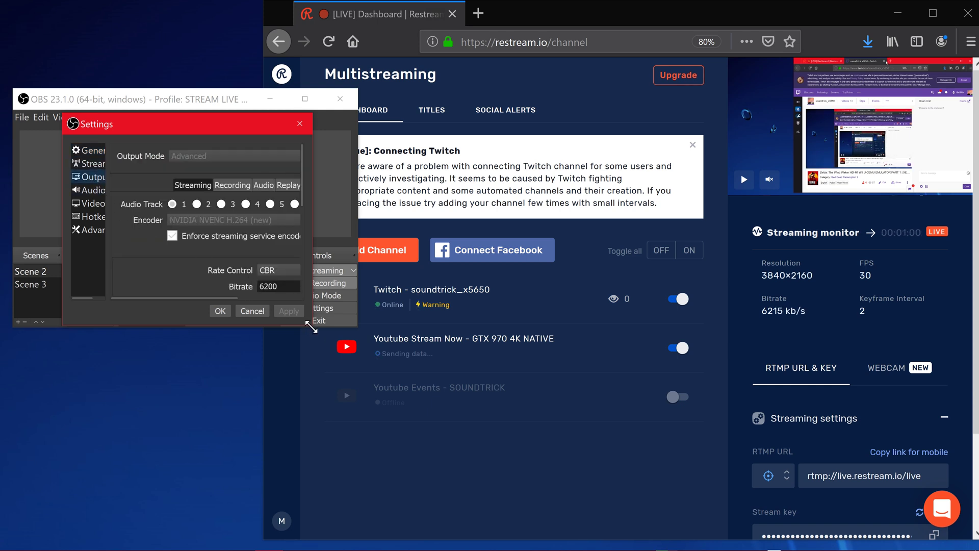
left_click_drag(311, 326, 340, 455)
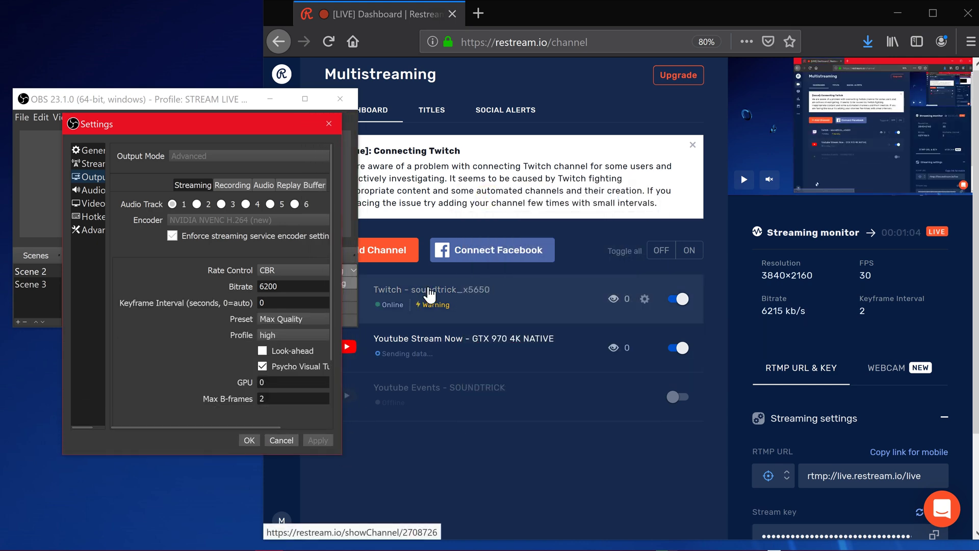
Reopen the Twitch live page beside the OBS settings dialog and highlight the bitrate value to compare it with playback.
left_click(428, 295)
left_click(428, 294)
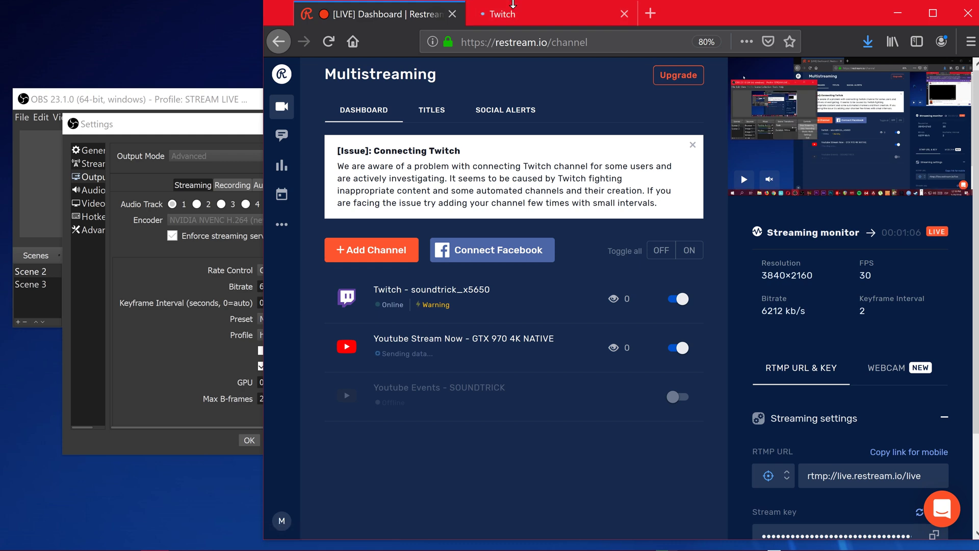
left_click(517, 11)
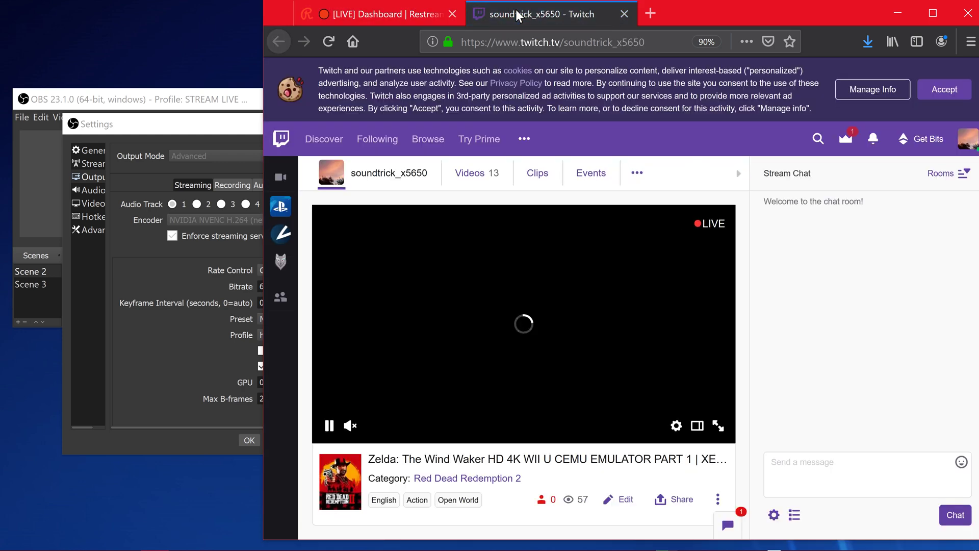
left_click(172, 339)
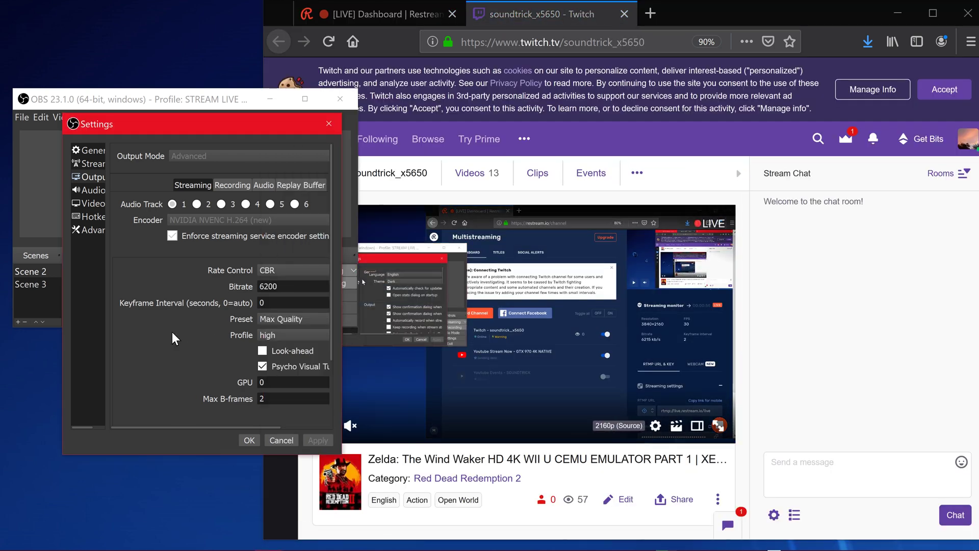
double_click(270, 286)
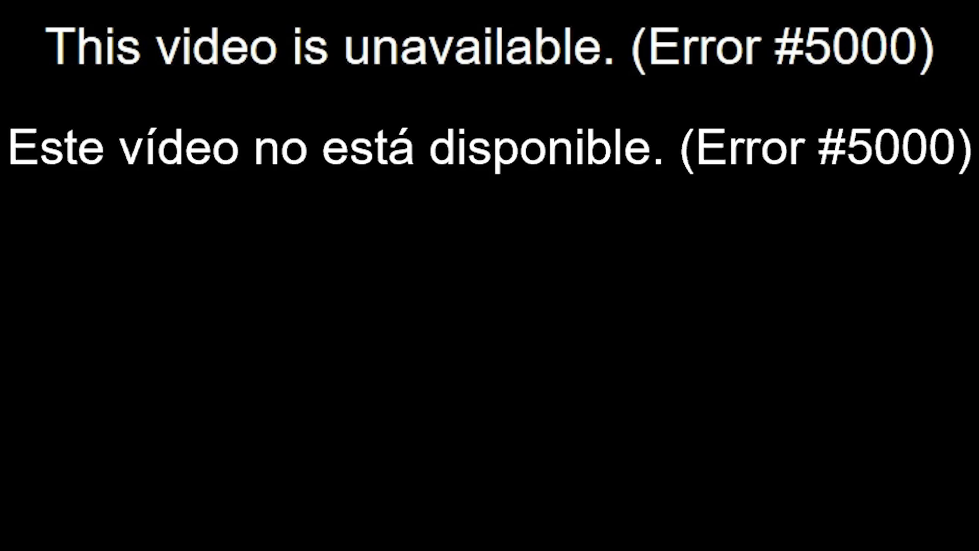